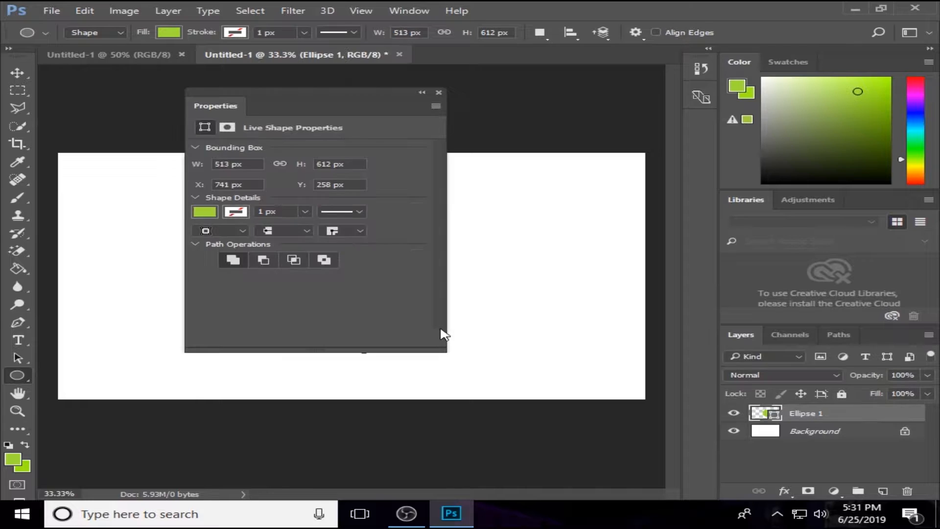
Duplicate the green ellipse layer and give the copy an orange Color Overlay at 100% opacity
left_click(438, 92)
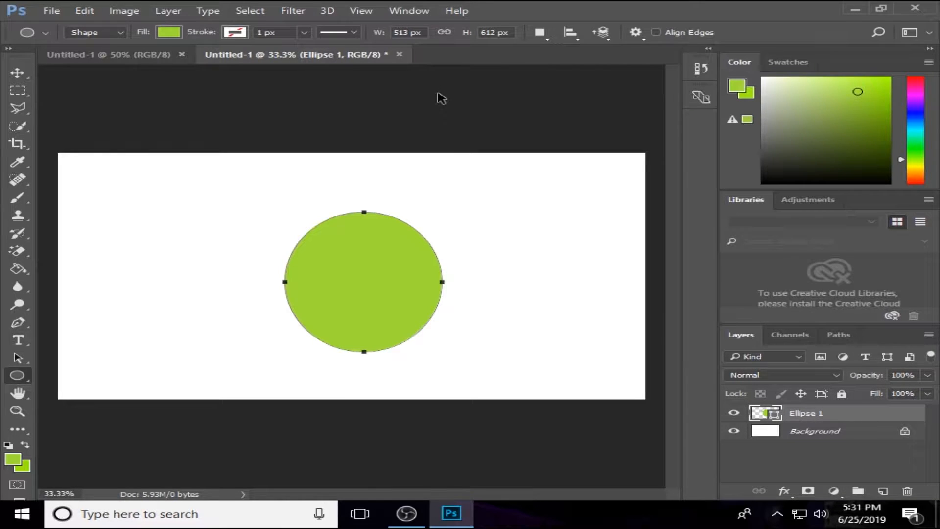
key("ctrl+j")
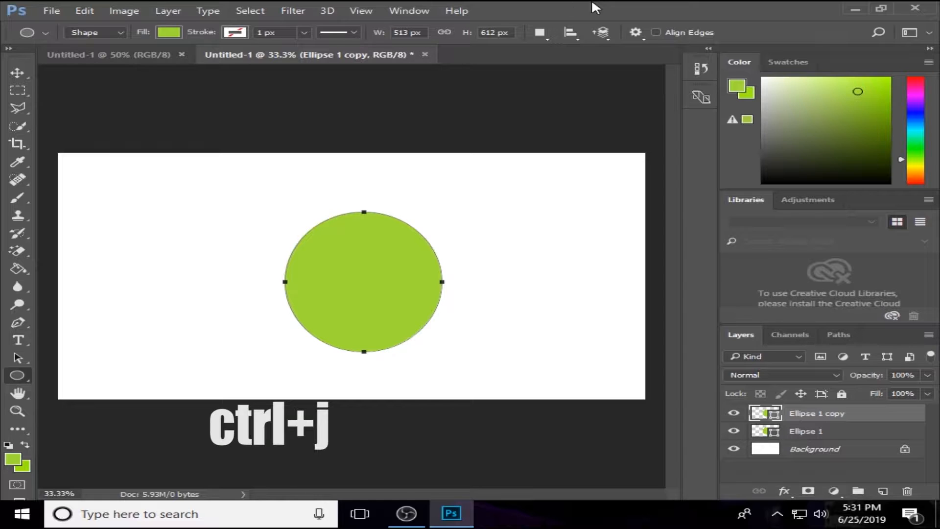
left_click(24, 72)
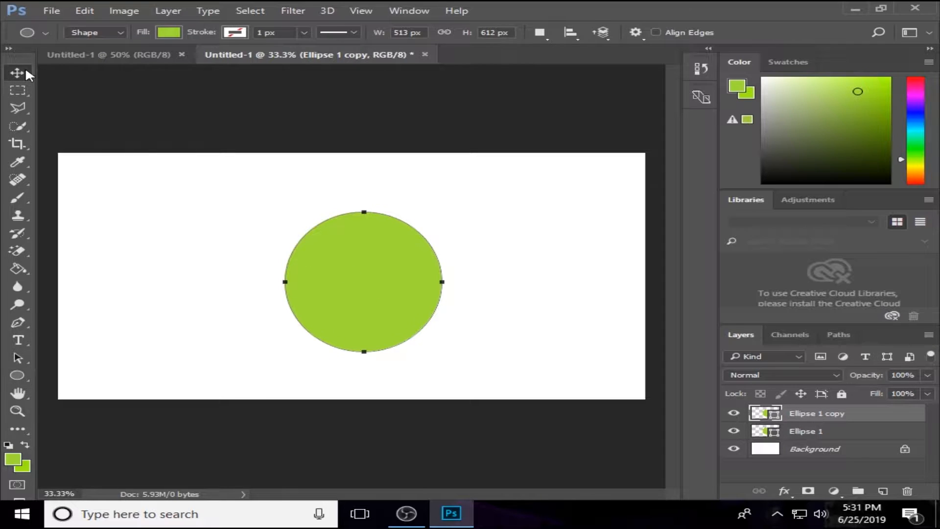
right_click(830, 415)
left_click(501, 85)
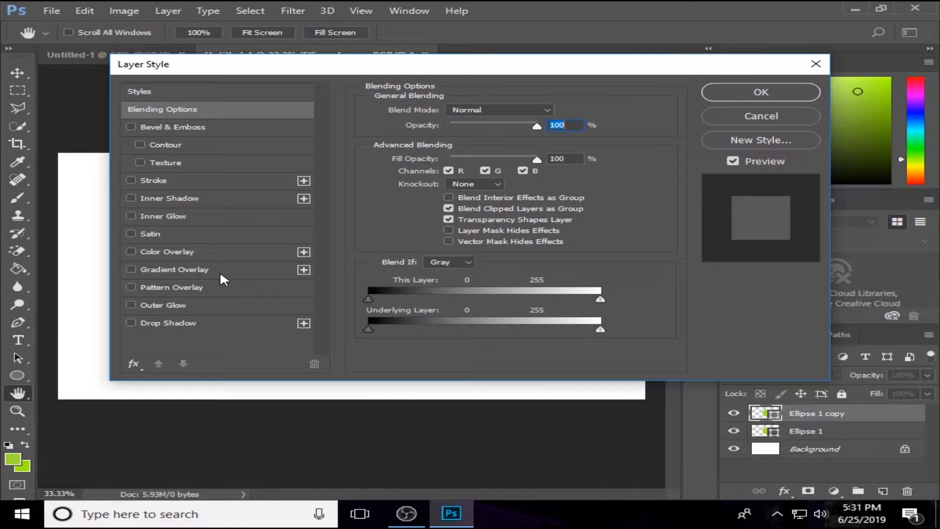
left_click(215, 251)
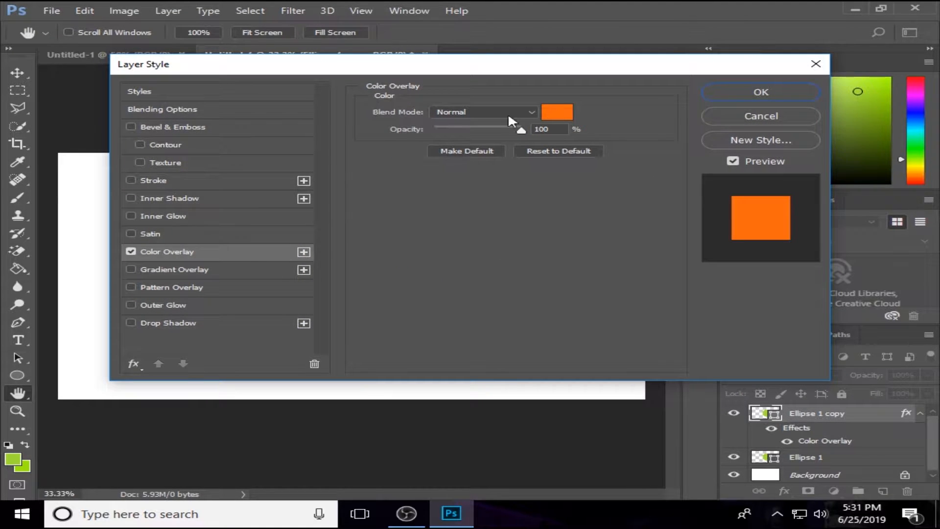
left_click(721, 93)
Squash the orange ellipse from its lower edge to about 88% height, keeping its upper edge in place
left_click(397, 300)
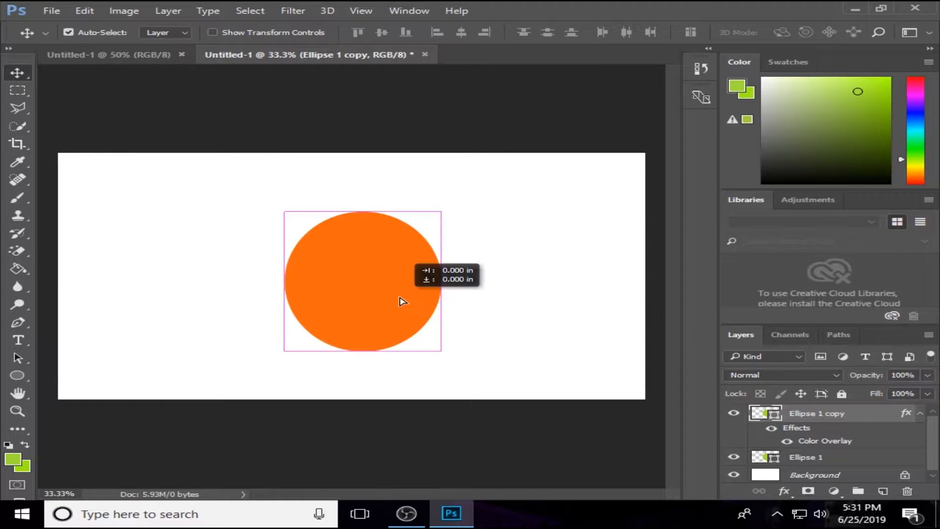
key("ctrl+t")
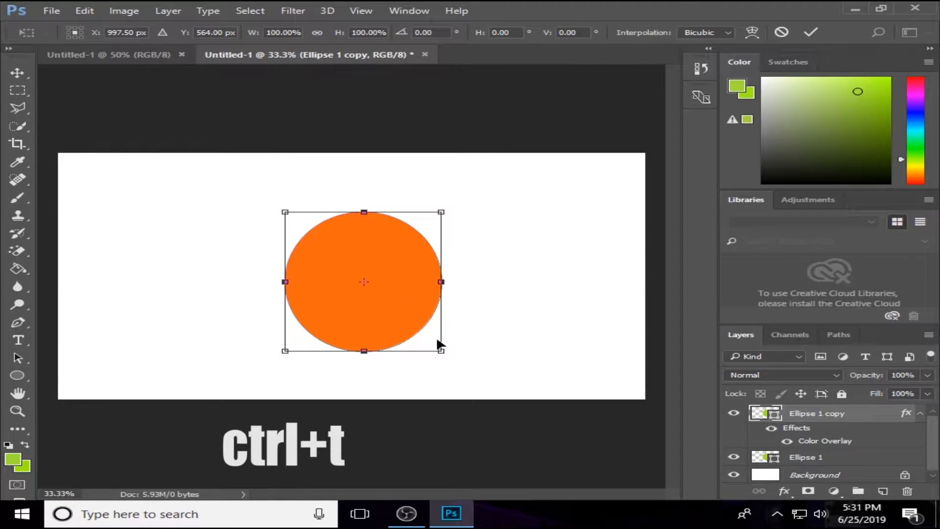
mouse_move(360, 350)
left_mouse_down()
mouse_move(364, 329)
mouse_move(364, 351)
left_mouse_up()
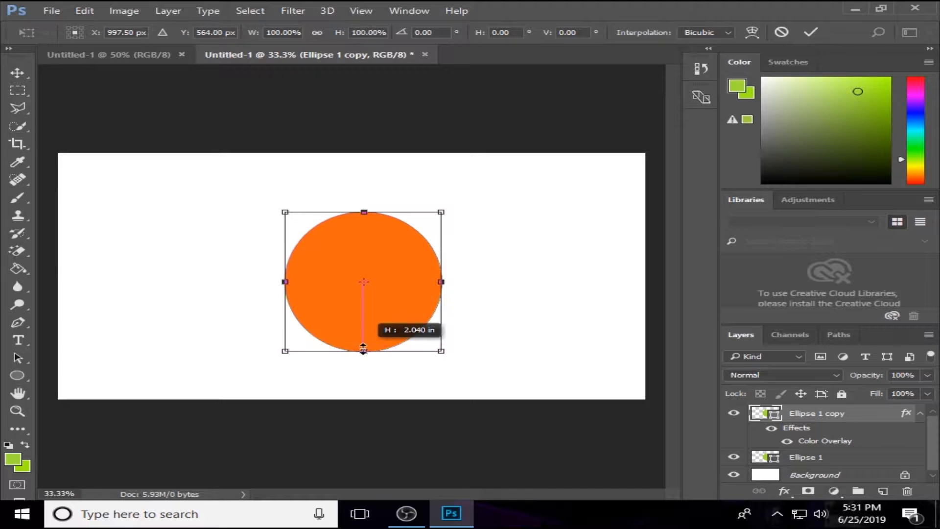
mouse_move(440, 350)
left_mouse_down()
mouse_move(431, 339)
mouse_move(441, 351)
left_mouse_up()
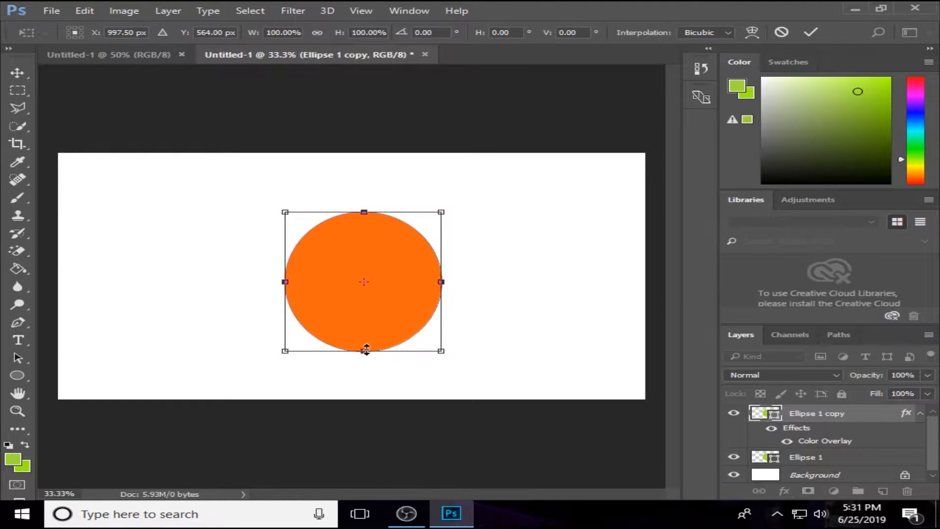
left_click_drag(364, 349, 374, 334)
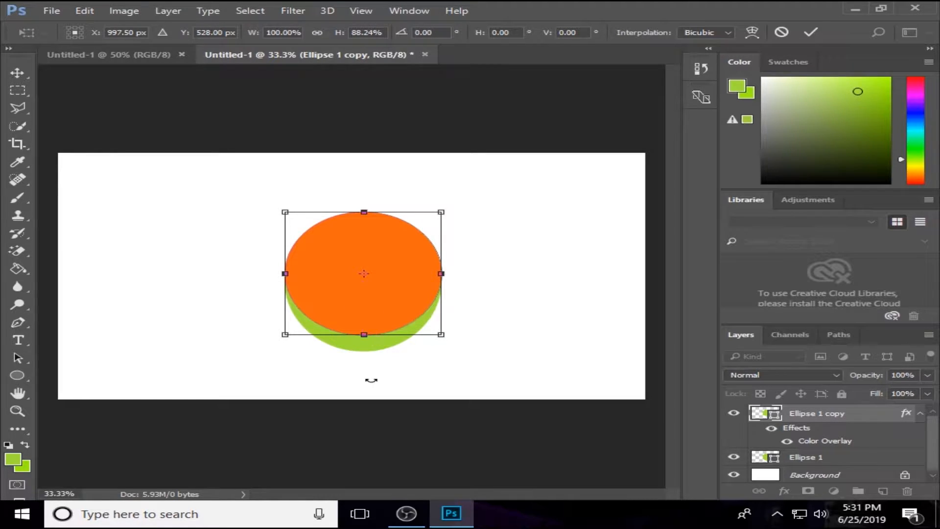
key("Return")
Load the orange ellipse's outline as a selection and rasterize the green Ellipse 1 layer
left_click(760, 413, "ctrl")
left_click(796, 460)
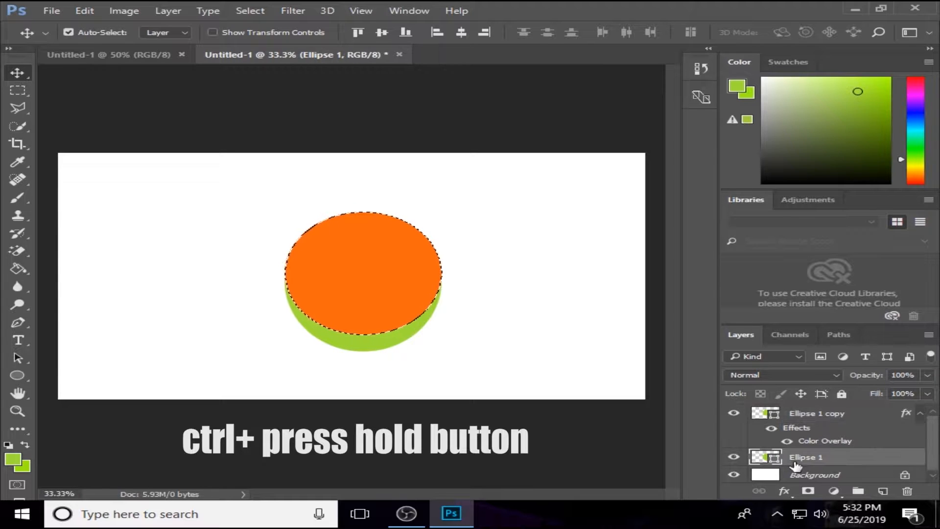
right_click(804, 461)
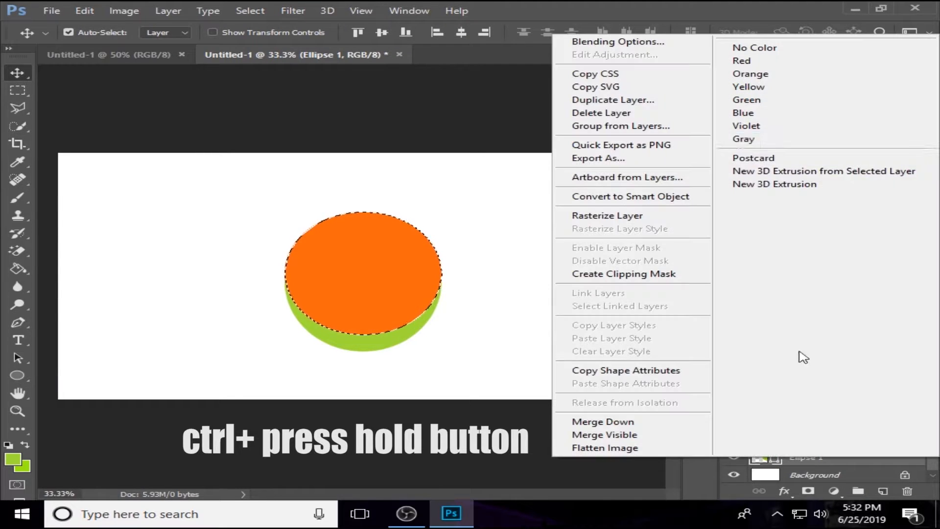
left_click(665, 215)
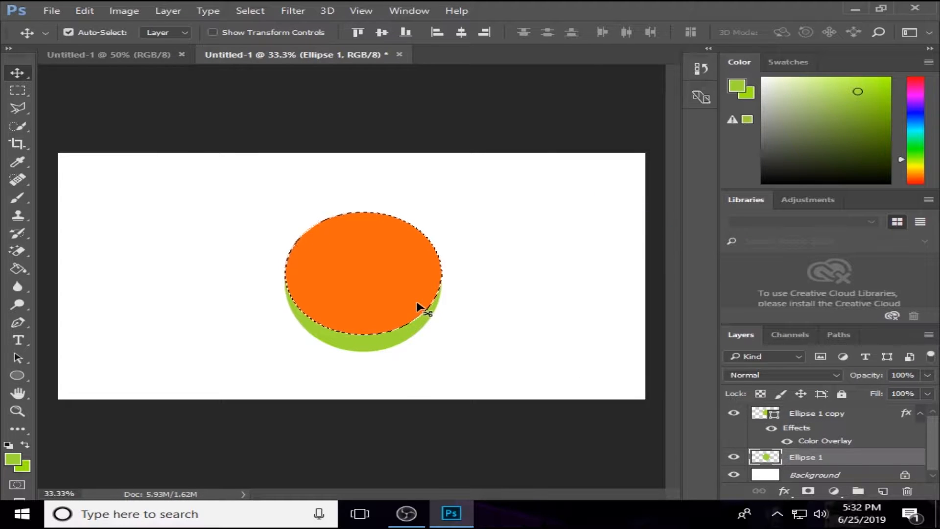
Cut the selected area out of the green ellipse and delete the orange ellipse, leaving only a green crescent
left_click_drag(404, 293, 212, 262)
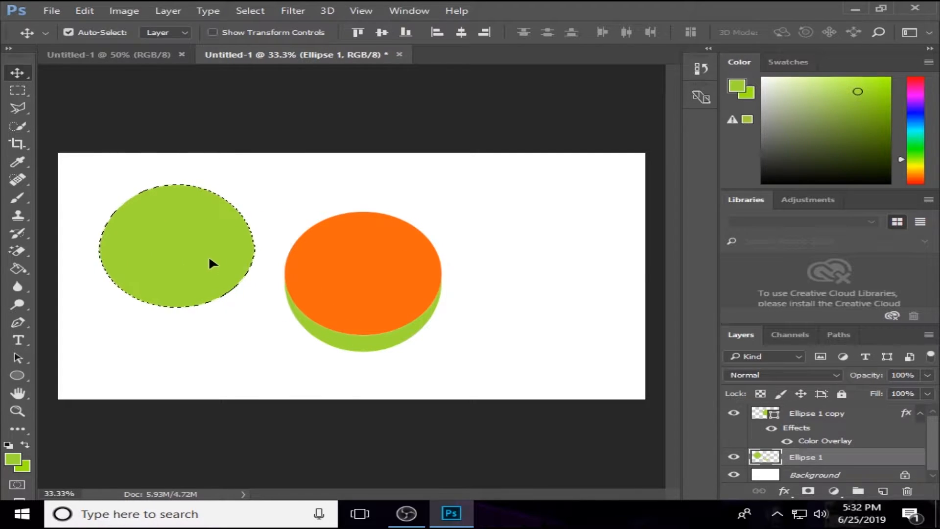
key("Delete")
left_click(391, 280)
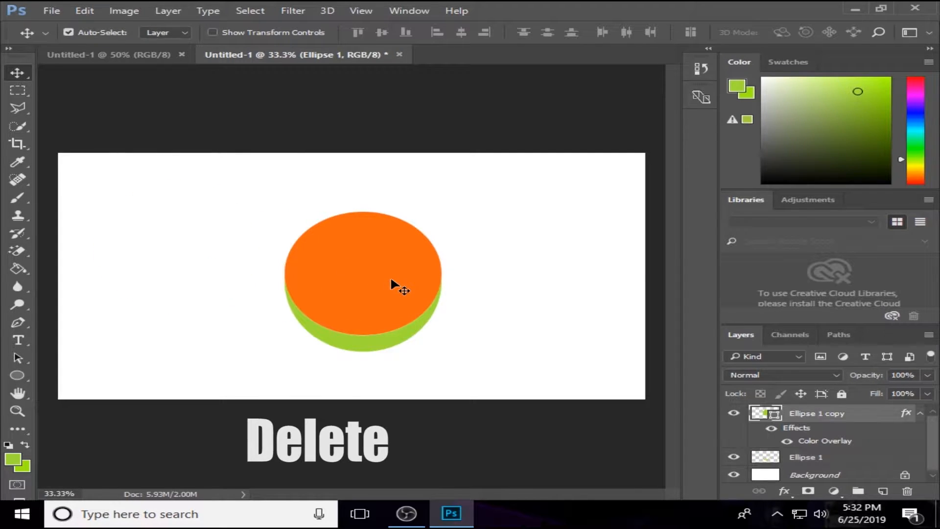
key("Delete")
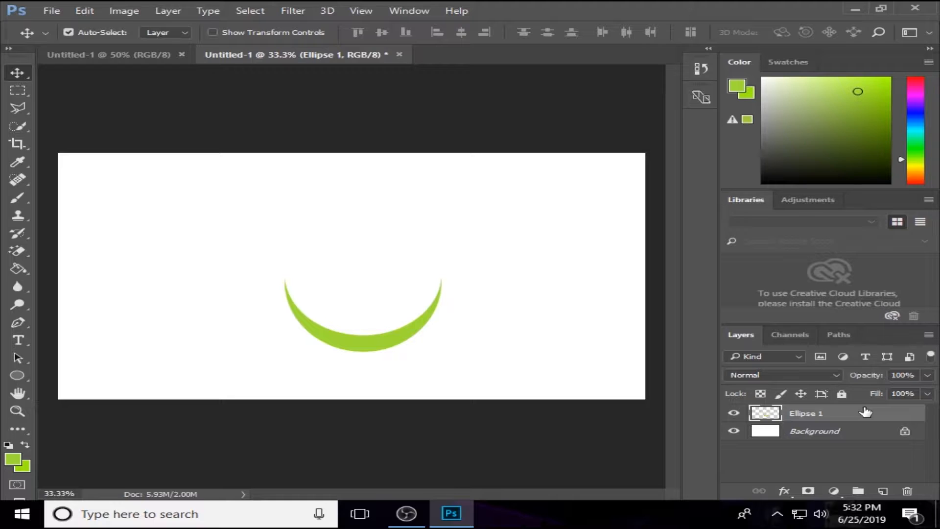
Duplicate the green crescent layer five times
key("ctrl")
key("ctrl+j")
key("ctrl+j")
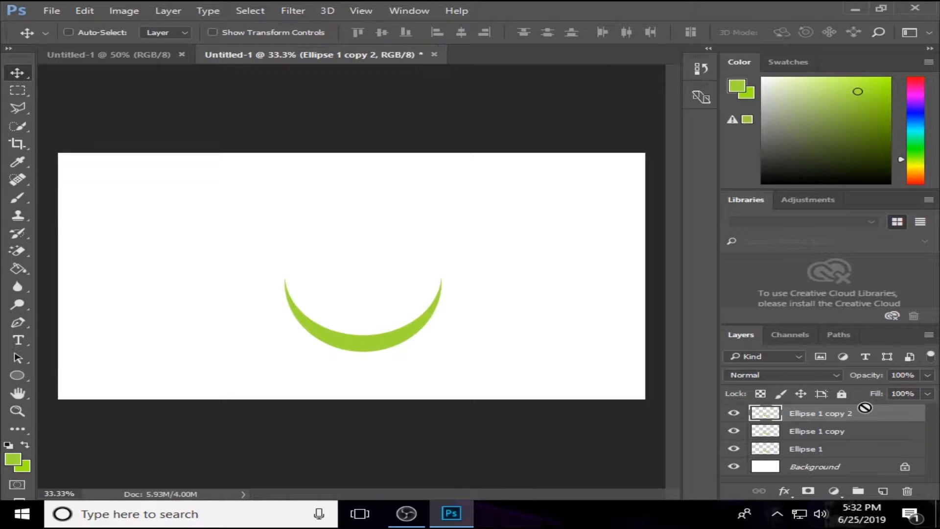
key("ctrl+j")
key("ctrl+j")
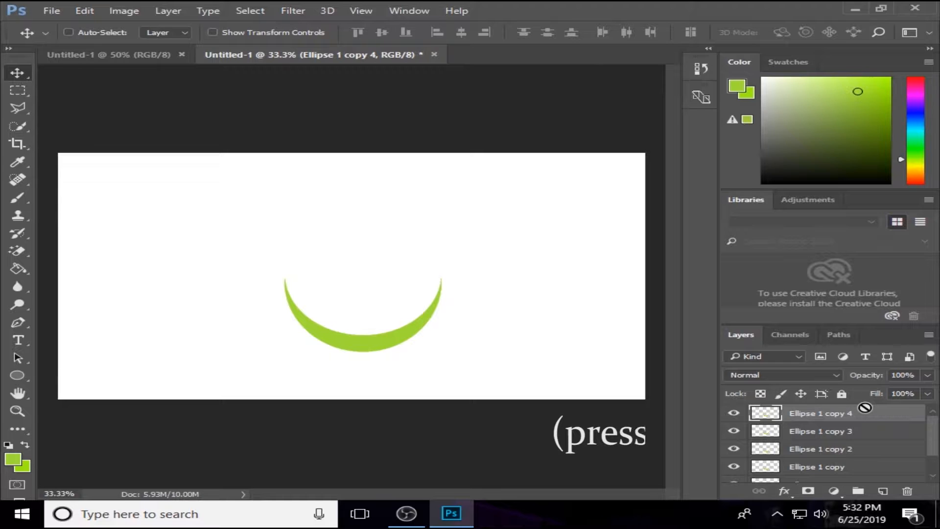
key("ctrl+j")
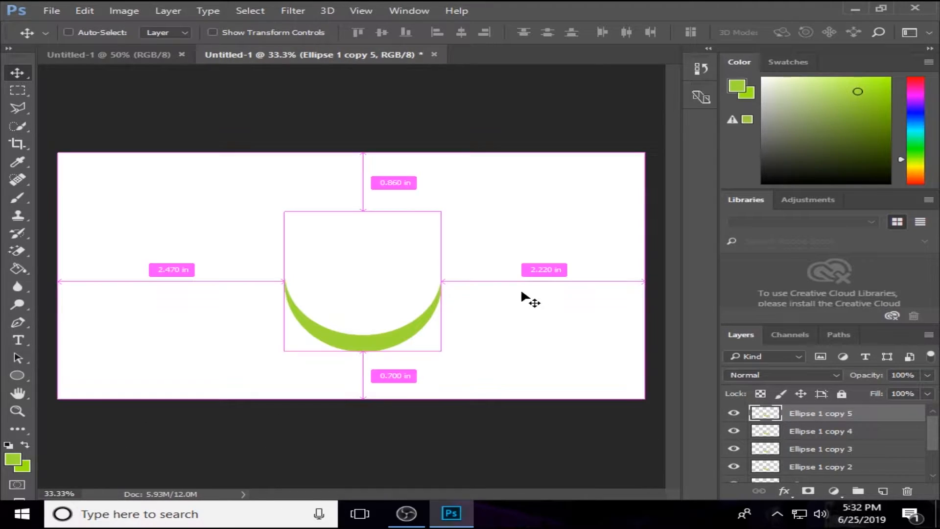
Rotate the Ellipse 1 copy 5 crescent about 59° and enlarge it to about 111% width and 108% height
key("ctrl+t")
left_click_drag(462, 200, 486, 299)
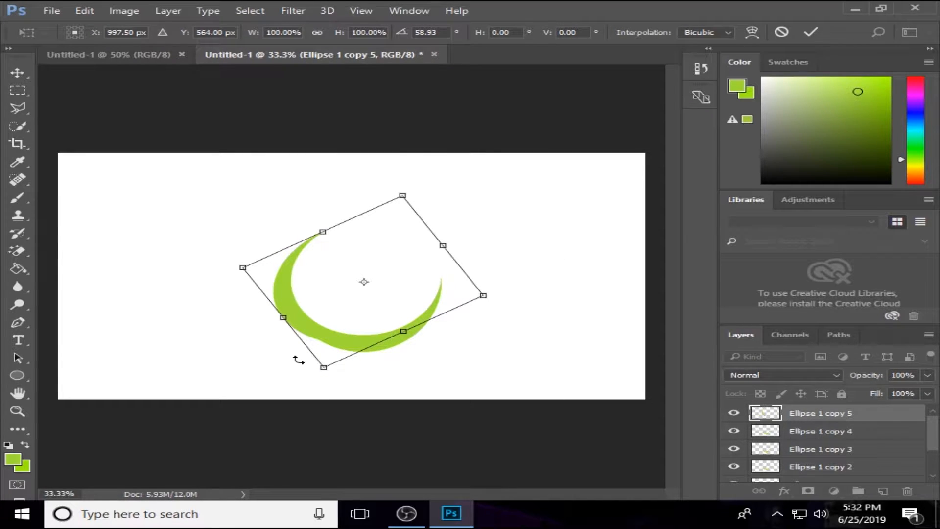
mouse_move(321, 365)
left_mouse_down()
mouse_move(332, 350)
mouse_move(318, 383)
left_mouse_up()
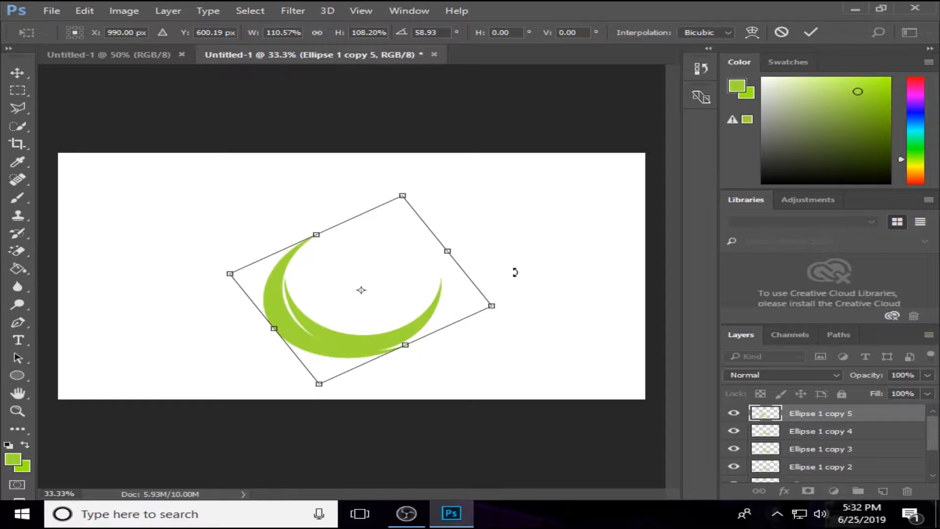
left_click(17, 73)
left_click(377, 204)
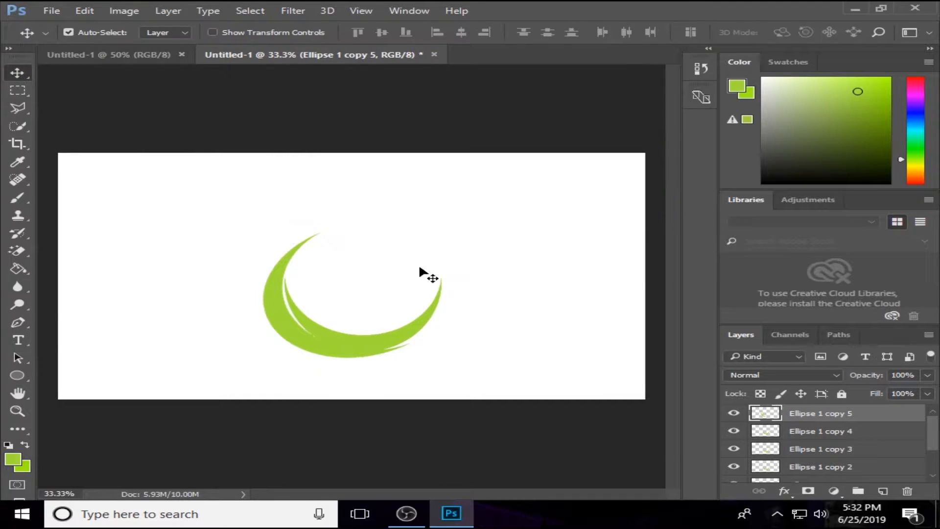
Rotate the Ellipse 1 copy 4 crescent about 104° around its centre and apply the transformation
left_click(817, 432)
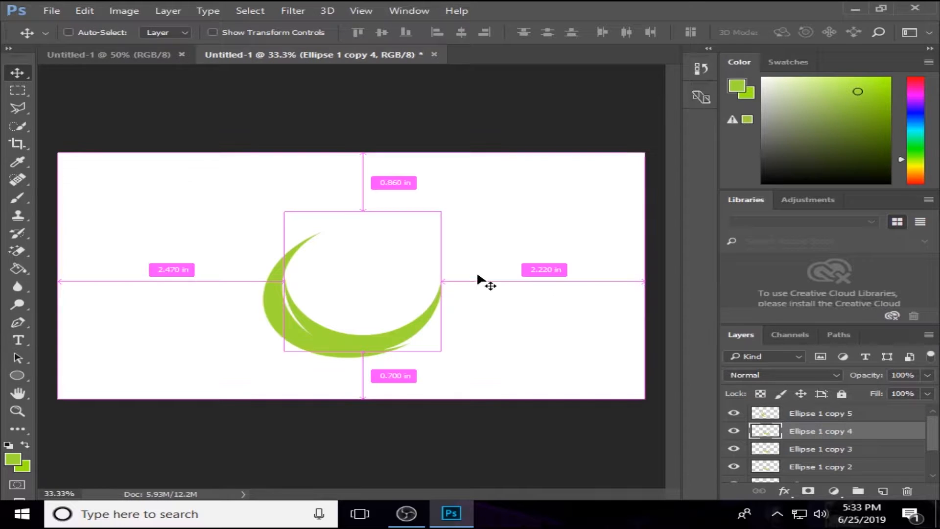
key("ctrl+t")
left_click_drag(472, 199, 454, 400)
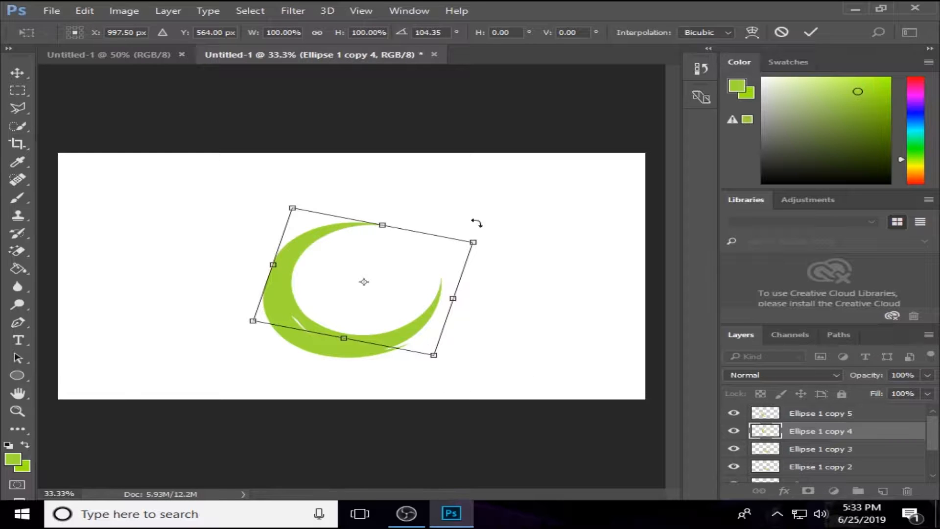
key("v")
left_click(376, 205)
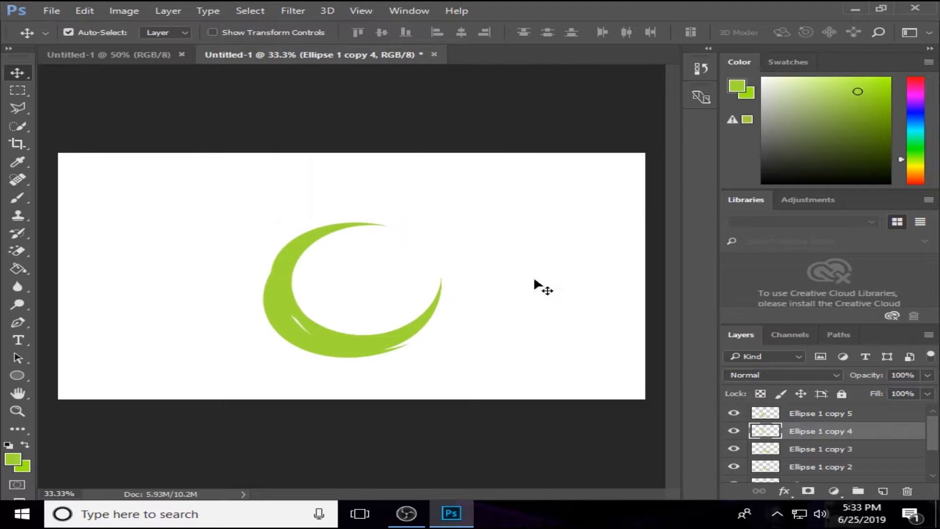
Rotate the Ellipse 1 copy 3 crescent about 150° around its centre and apply the transformation
left_click(773, 447)
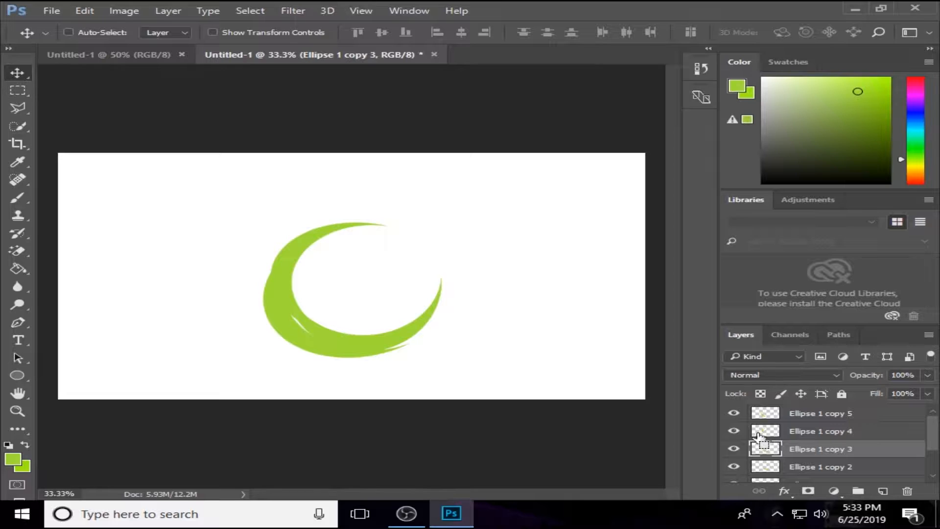
key("ctrl+t")
left_click_drag(474, 195, 326, 403)
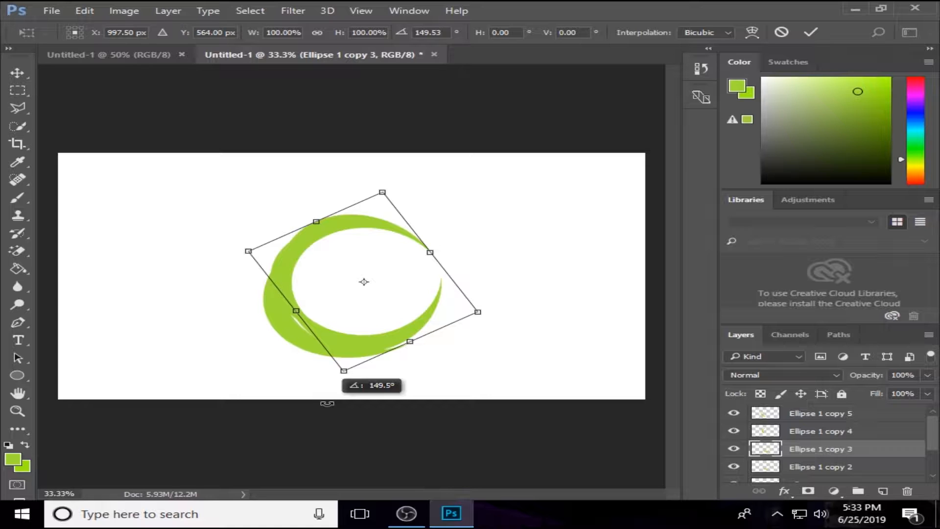
left_click_drag(327, 403, 327, 403)
left_click(17, 73)
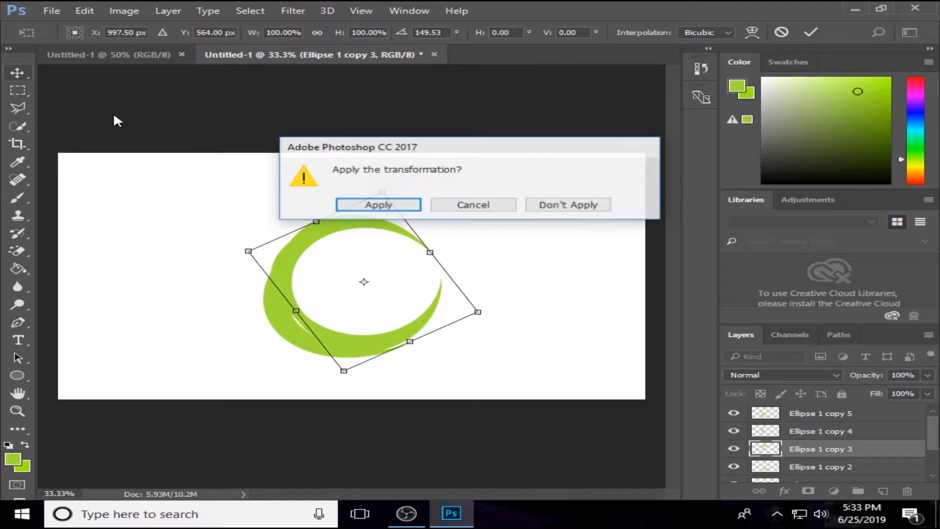
left_click(415, 208)
Rotate the Ellipse 1 copy 2 crescent about -158° around its centre and apply the transformation
scroll(878, 419, "down", 2)
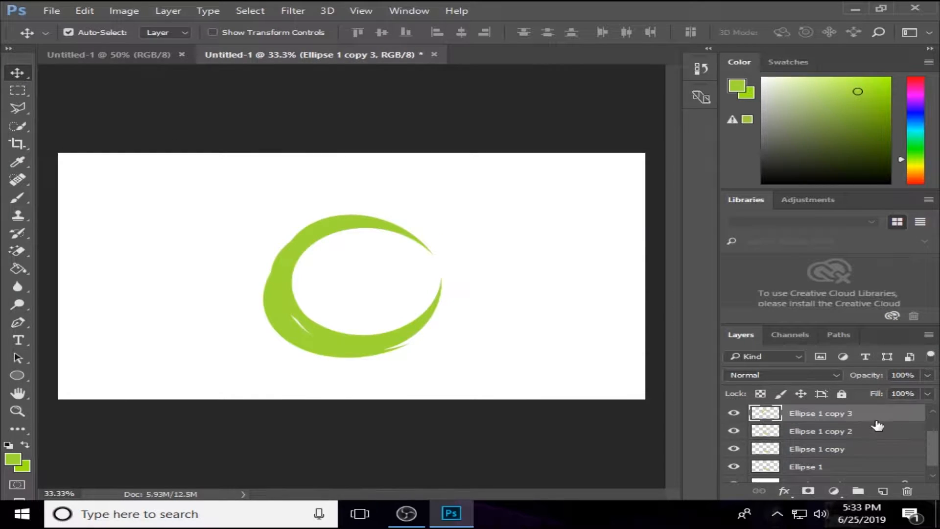
left_click(853, 435)
key("ctrl+t")
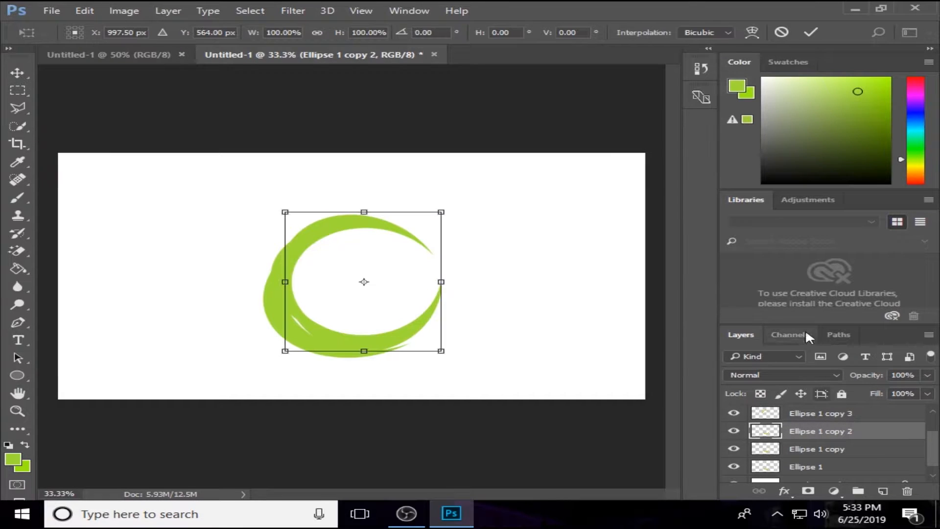
left_click_drag(506, 199, 94, 386)
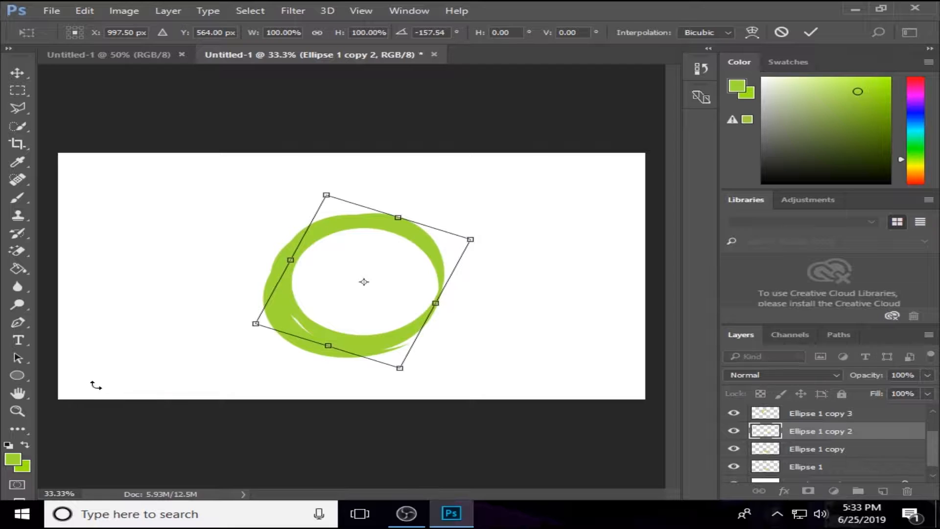
left_click(17, 72)
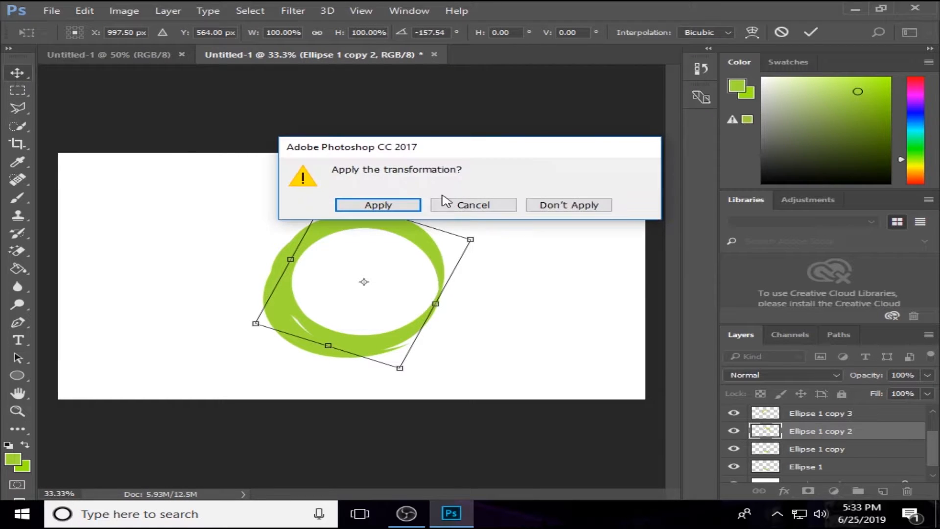
left_click(397, 204)
Rotate the Ellipse 1 copy crescent about -68° around its centre and apply the transformation
left_click(884, 453)
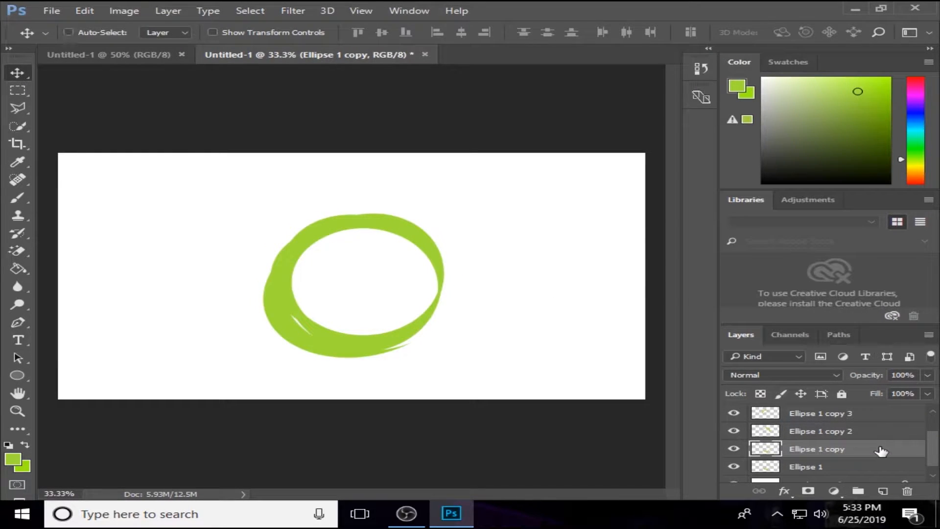
key("ctrl+t")
left_click_drag(452, 198, 319, 223)
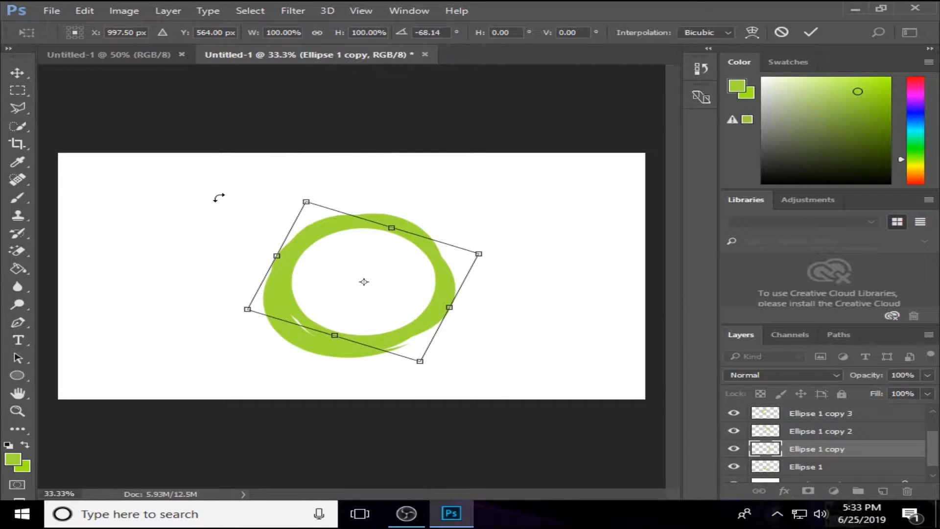
left_click(17, 72)
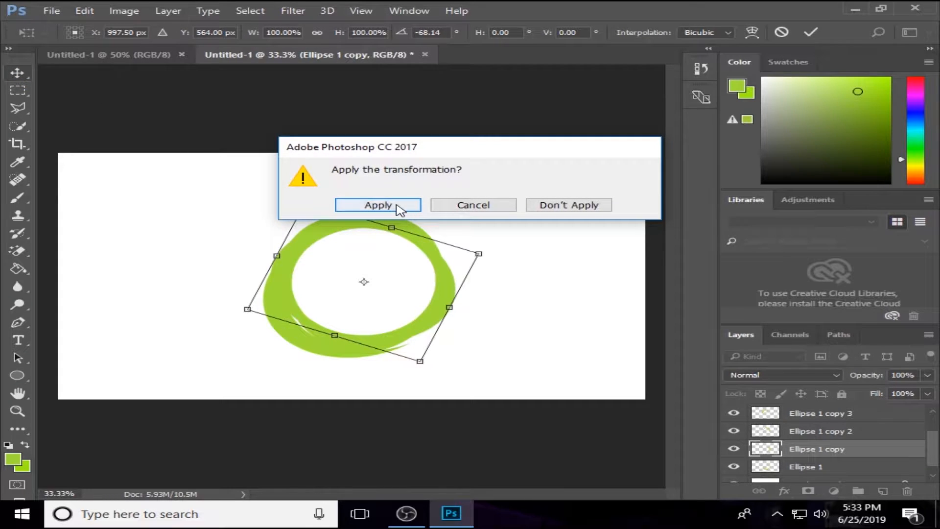
left_click(378, 205)
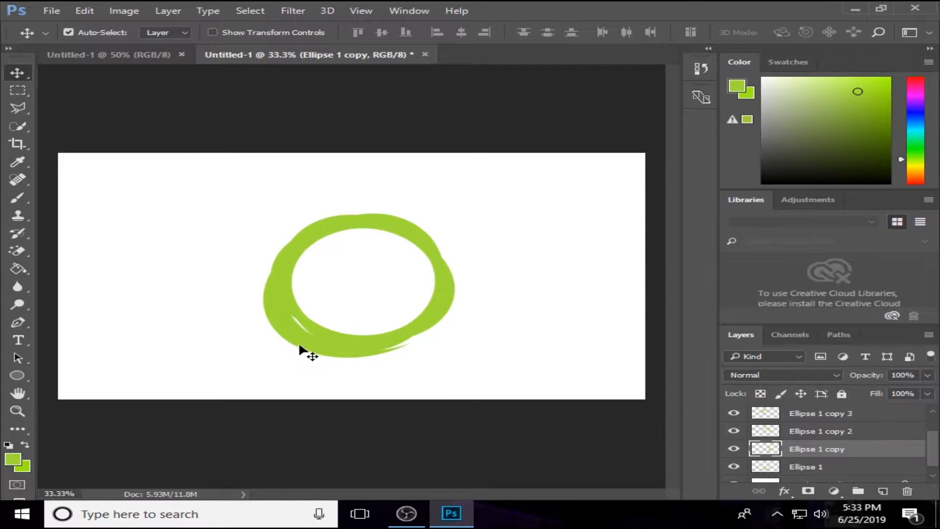
Delete the Ellipse 1 copy 5 layer from the ring
key("ctrl+j")
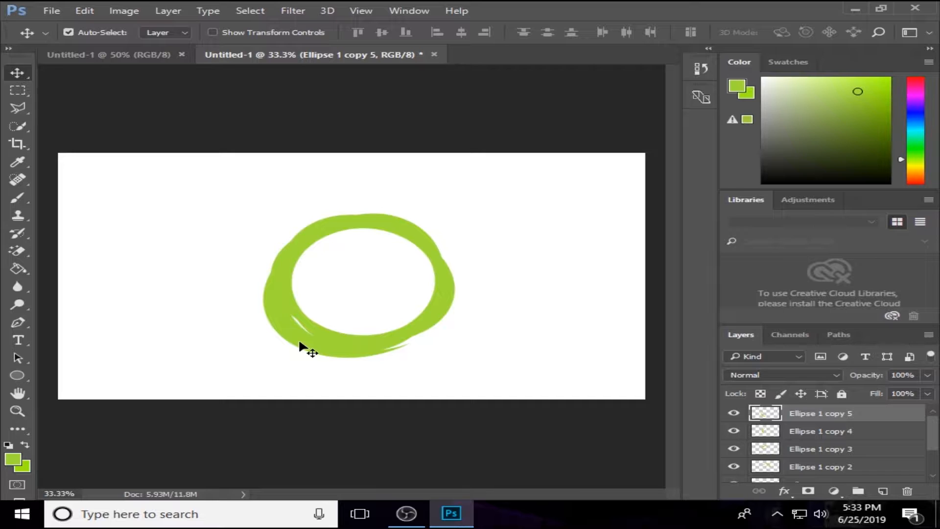
key("Delete")
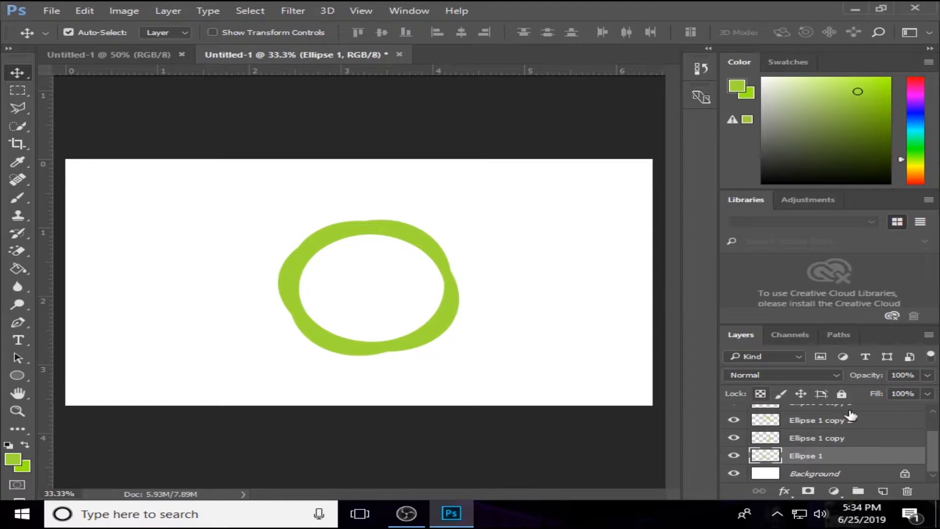
Add a Drop Shadow effect to the Ellipse 1 copy 4 layer, keeping the artwork in view
scroll(878, 428, "up", 2)
left_click(874, 415)
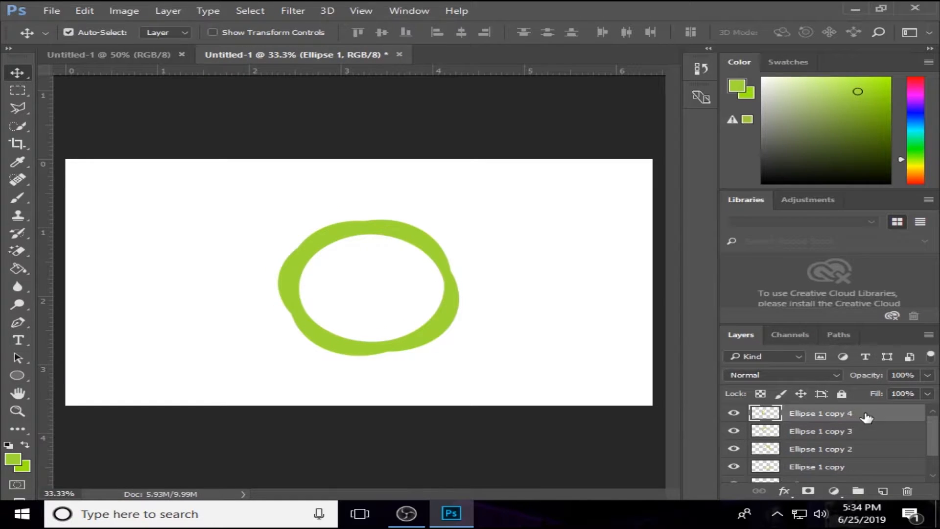
right_click(861, 414)
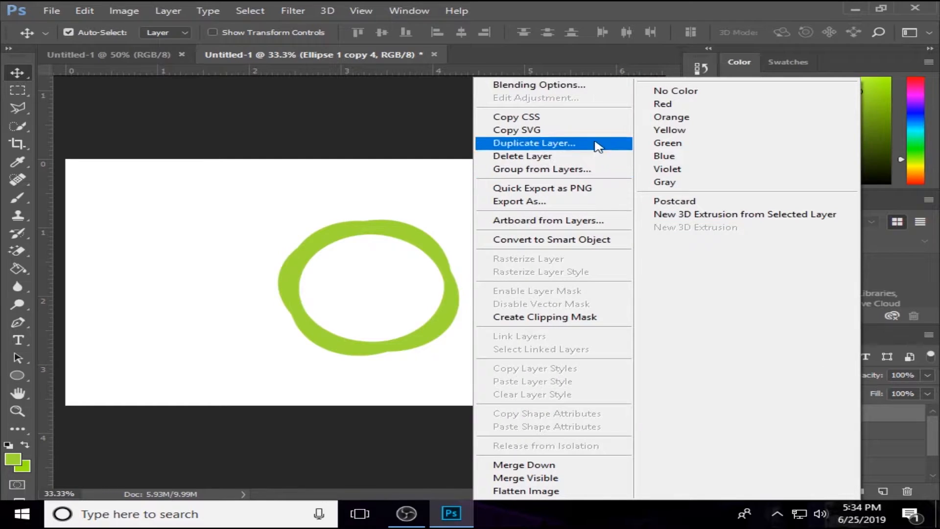
left_click(576, 84)
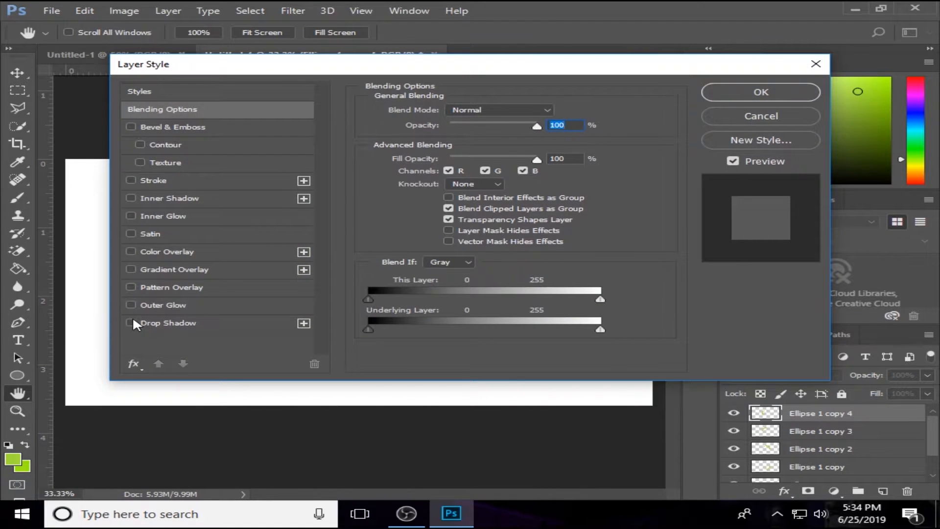
left_click(131, 322)
left_click_drag(376, 69, 754, 157)
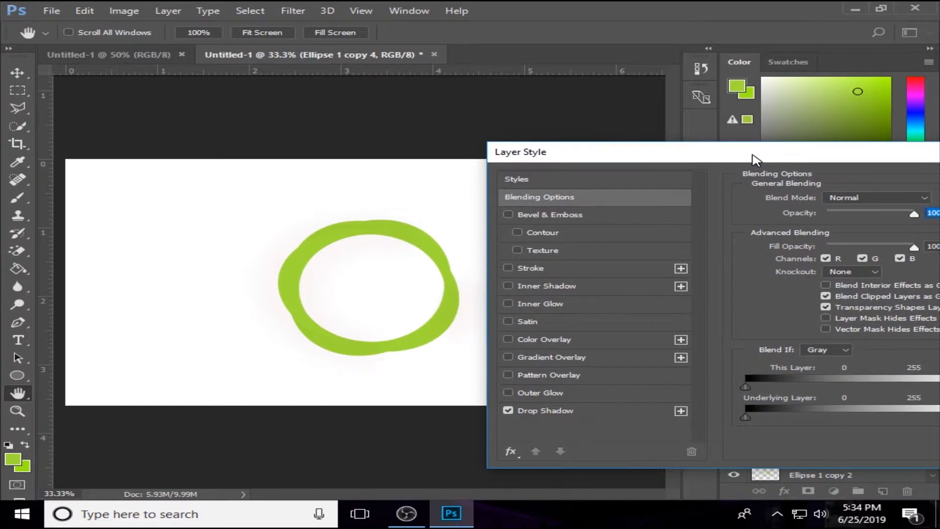
Change the Ellipse 1 copy 4 drop shadow's colour to near-black, 020202
left_click(612, 412)
left_click(928, 199)
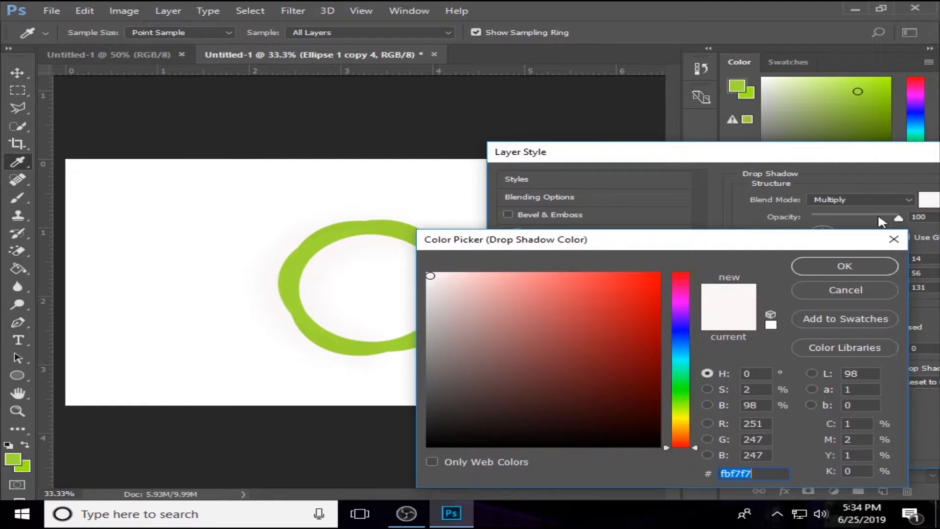
left_click(452, 441)
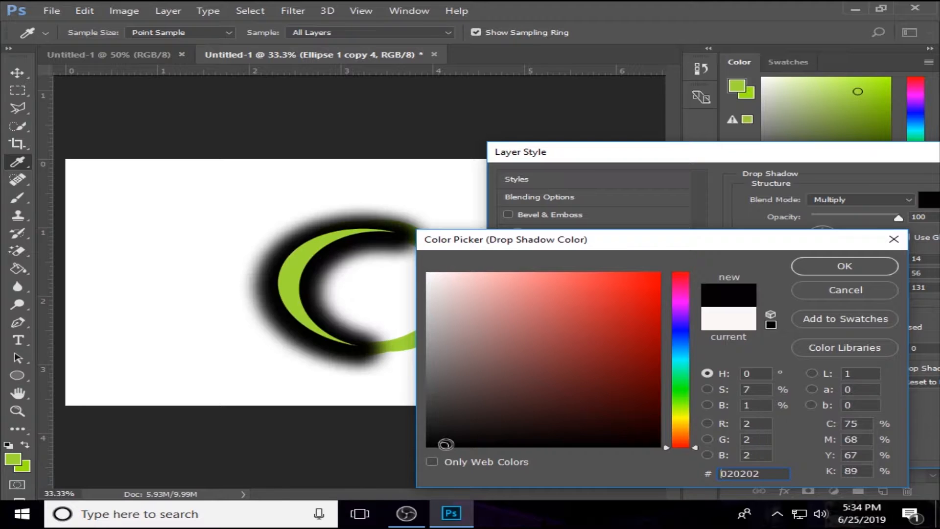
left_click(832, 269)
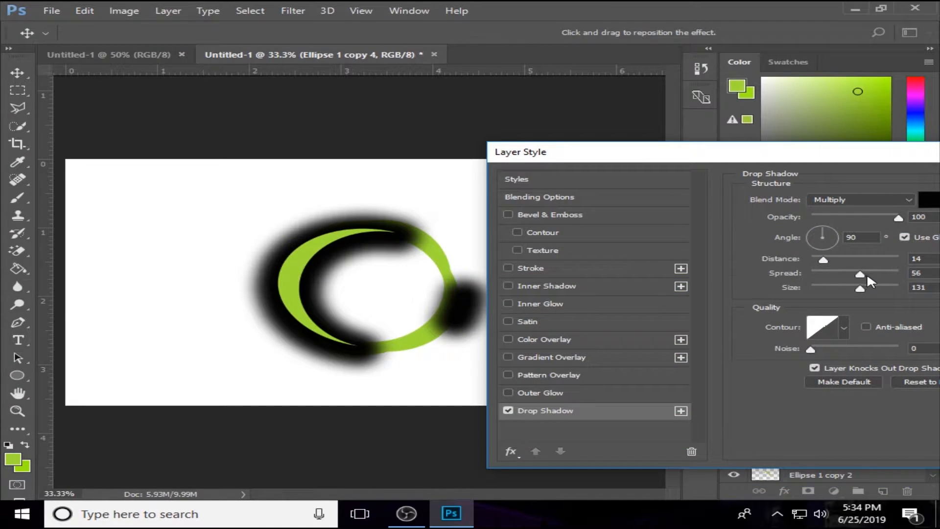
Set the drop shadow's spread to 0%, size to 21 px and angle to 0°, and apply the layer style
left_click_drag(860, 274, 809, 278)
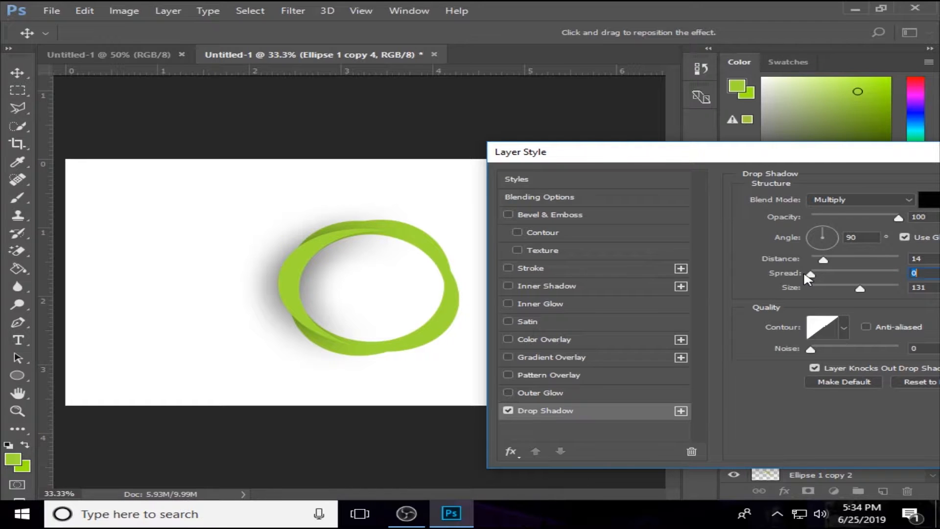
left_click_drag(858, 289, 824, 289)
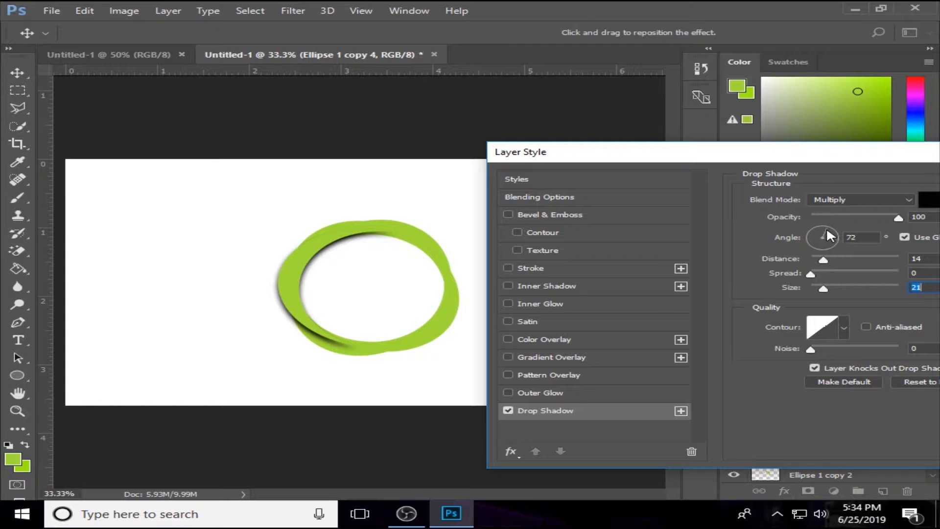
left_click_drag(844, 238, 844, 243)
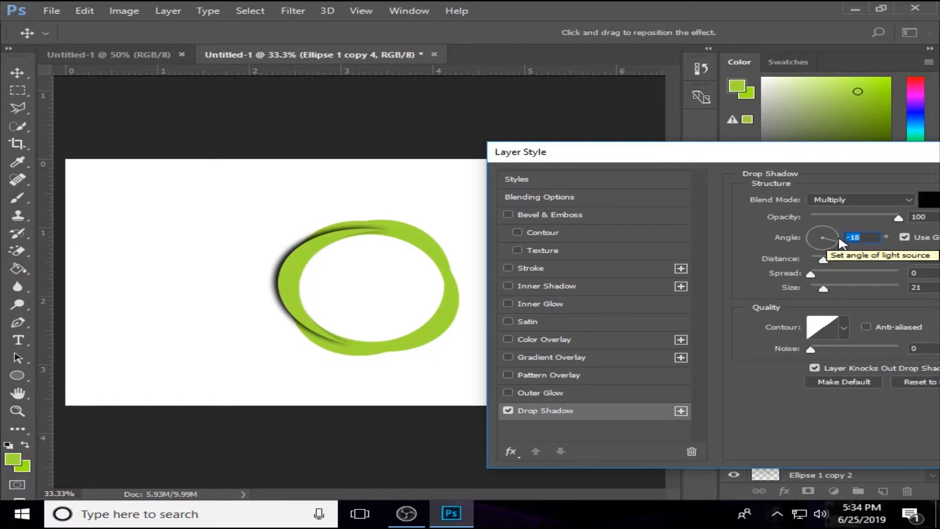
left_click_drag(837, 240, 836, 239)
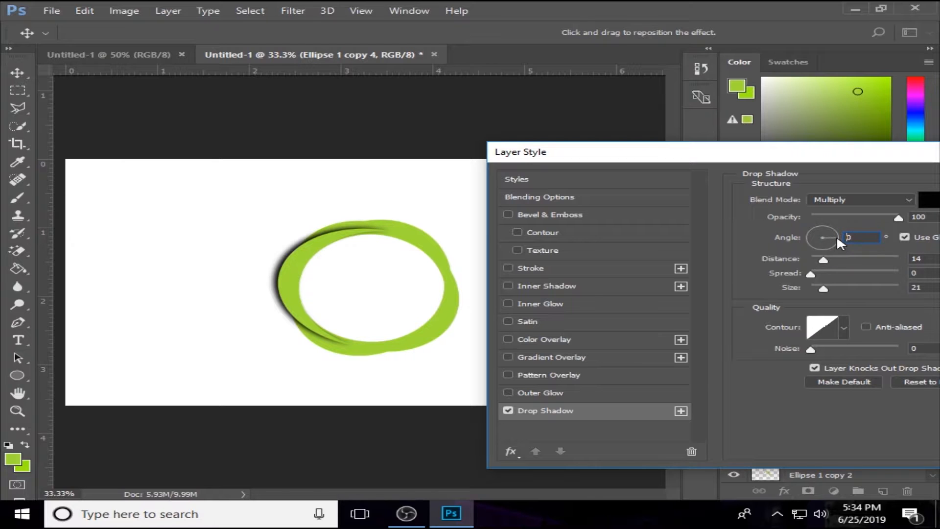
left_click_drag(822, 157, 542, 163)
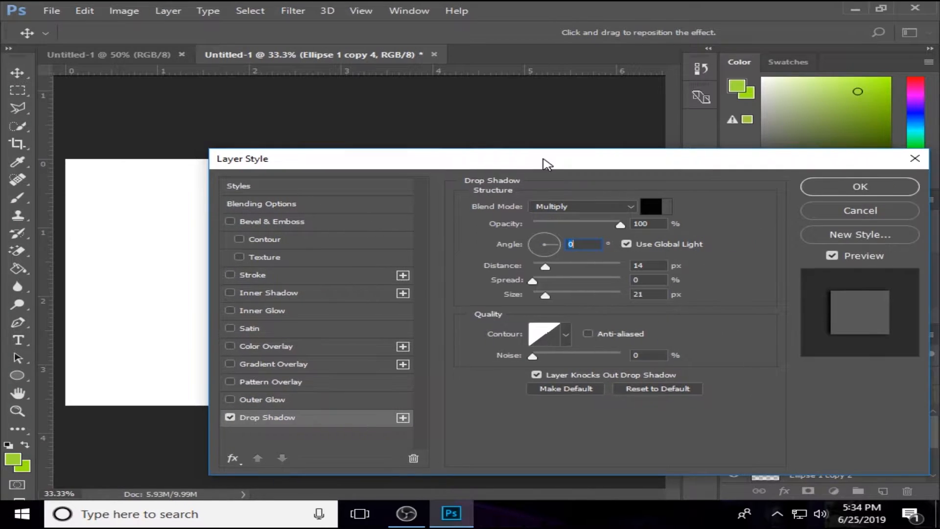
left_click(854, 186)
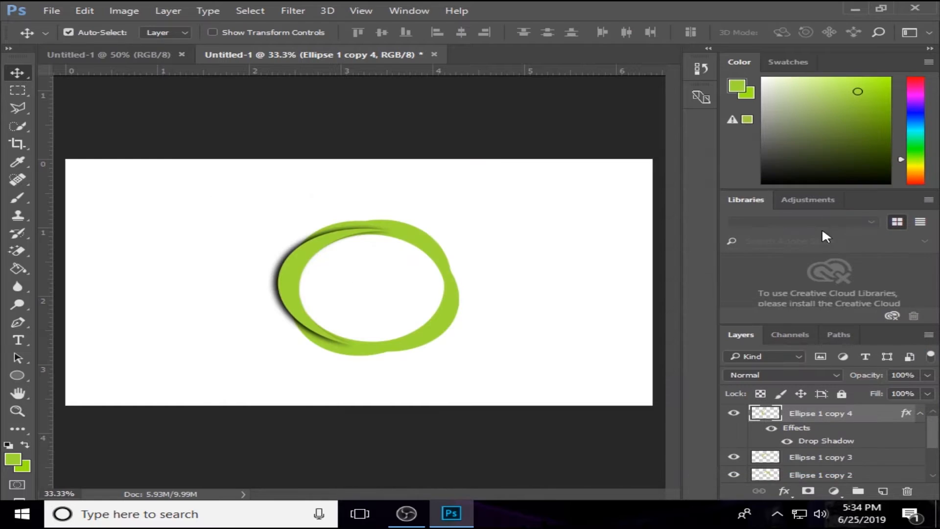
Apply a Drop Shadow effect to the Ellipse 1 copy 3 layer with its preset settings
scroll(838, 431, "down", 2)
scroll(838, 428, "up", 2)
right_click(842, 459)
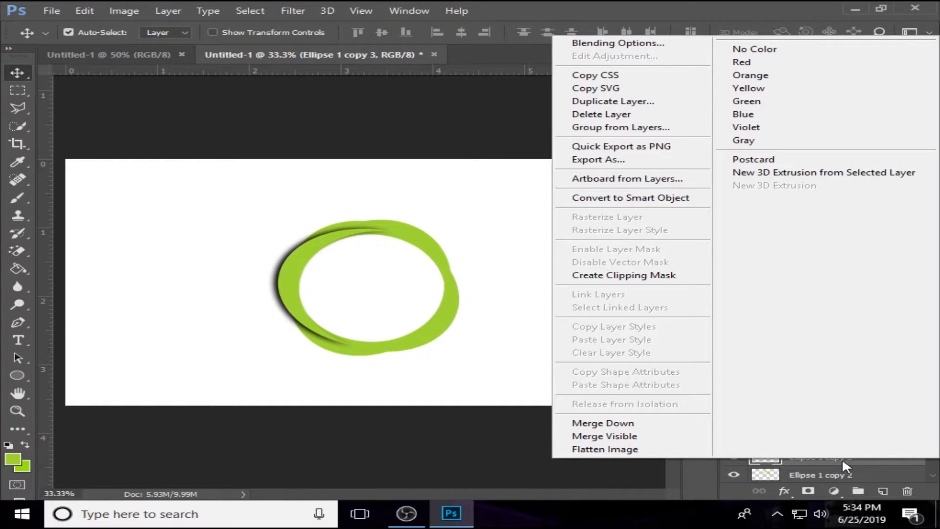
left_click(841, 457)
right_click(844, 464)
left_click(649, 38)
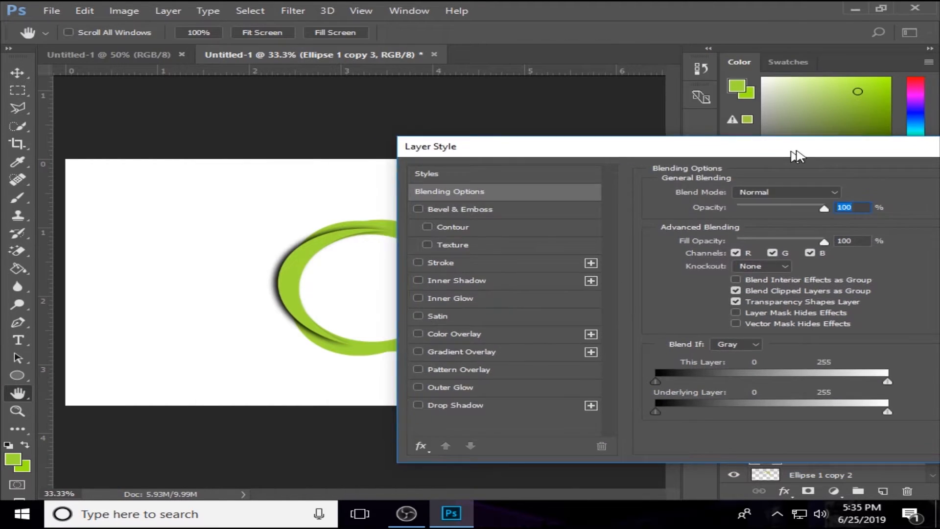
left_click_drag(796, 155, 939, 155)
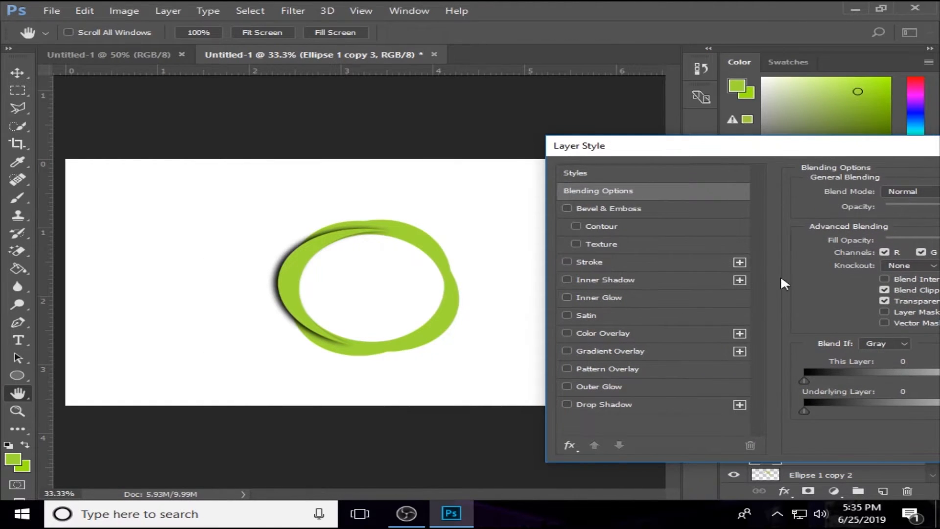
left_click(576, 405)
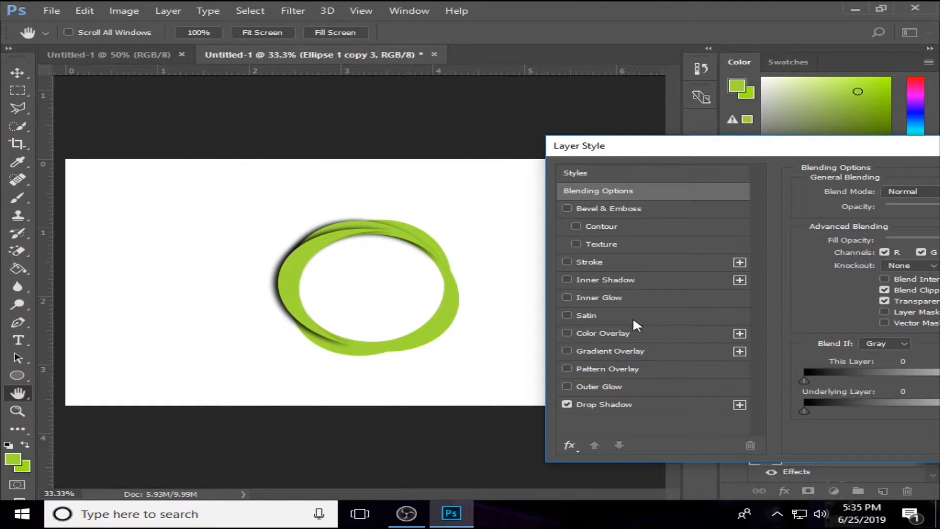
left_click_drag(695, 156, 502, 156)
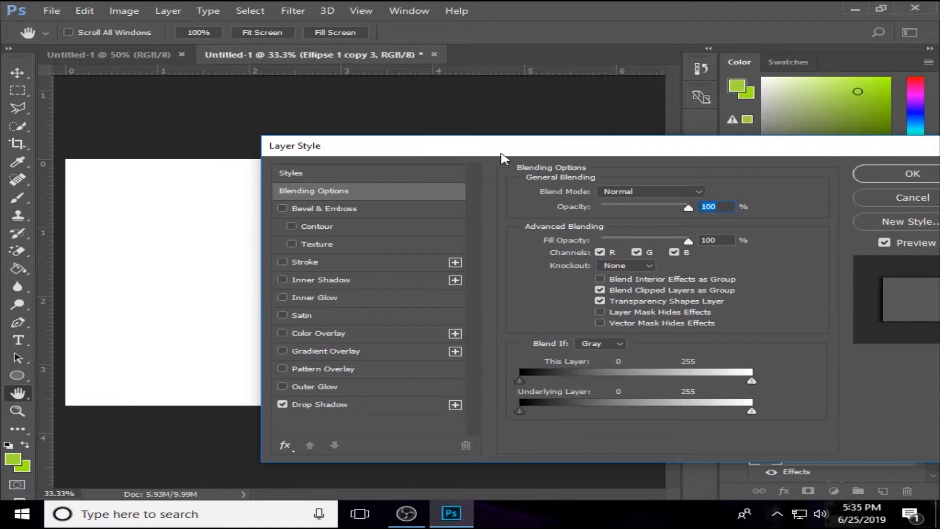
left_click(904, 180)
Apply a Drop Shadow effect to the Ellipse 1 copy 2 layer with its preset settings
scroll(827, 423, "down", 3)
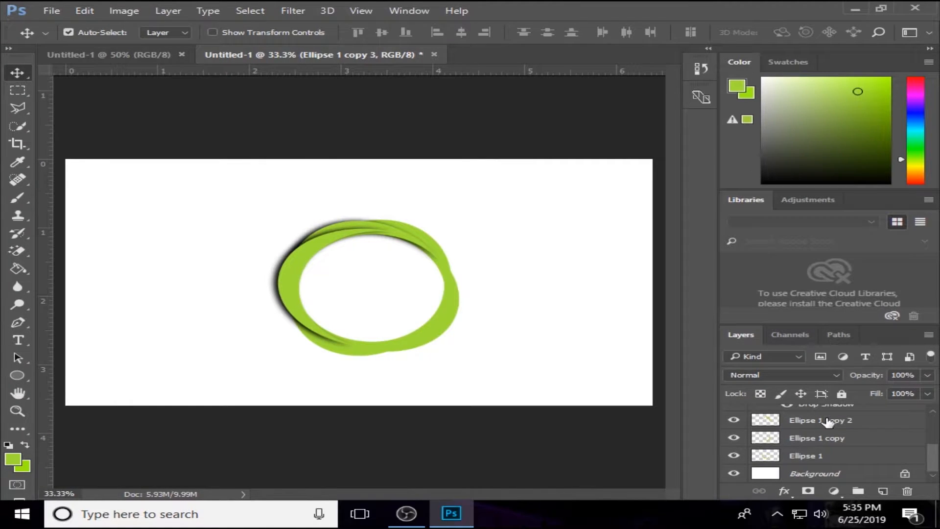
scroll(830, 427, "up", 1)
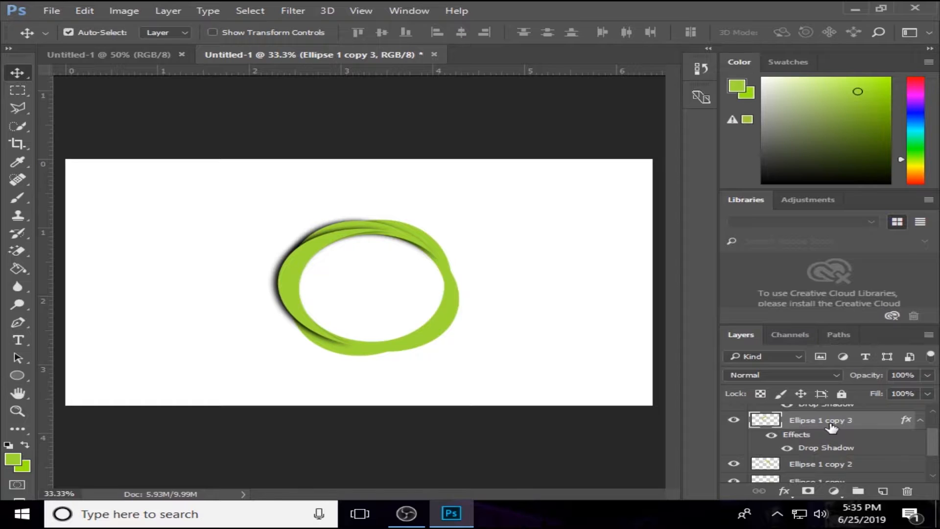
scroll(831, 427, "down", 2)
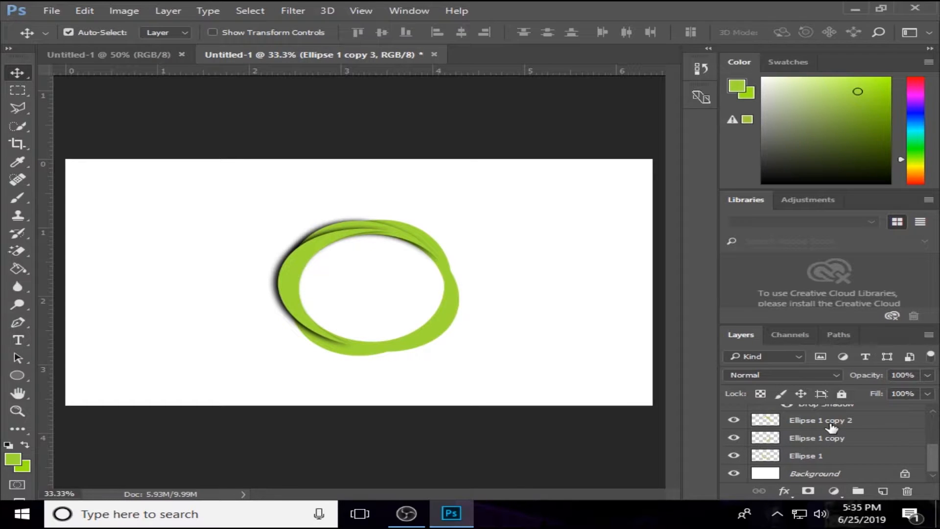
left_click(831, 425)
right_click(830, 430)
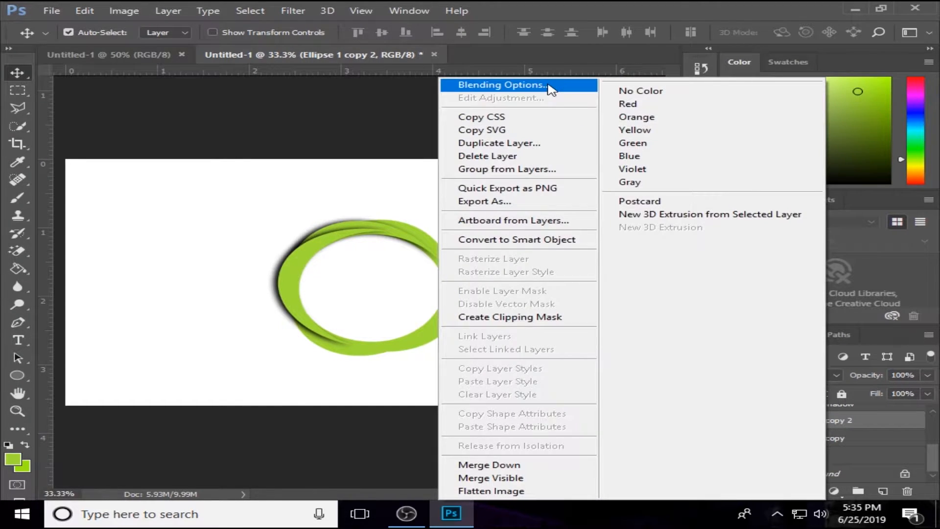
left_click(553, 85)
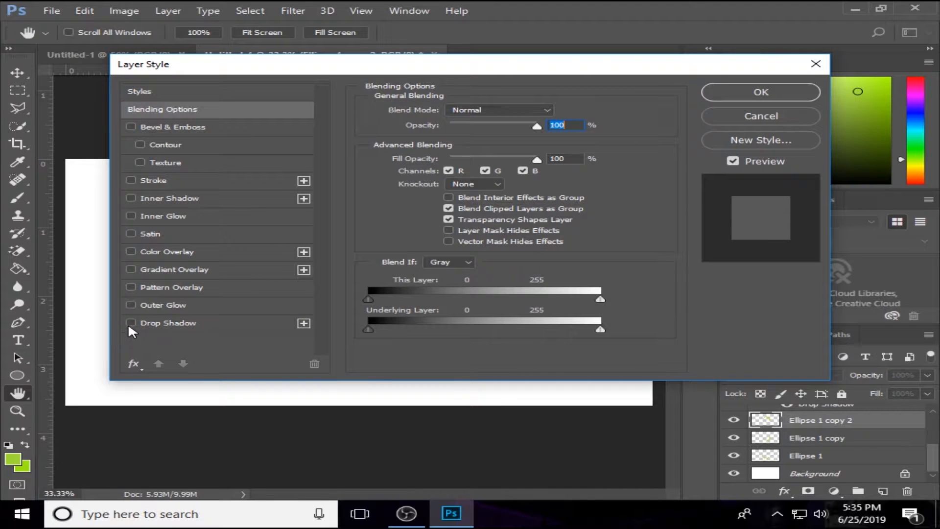
left_click(131, 322)
left_click_drag(450, 67, 497, 204)
left_click(806, 230)
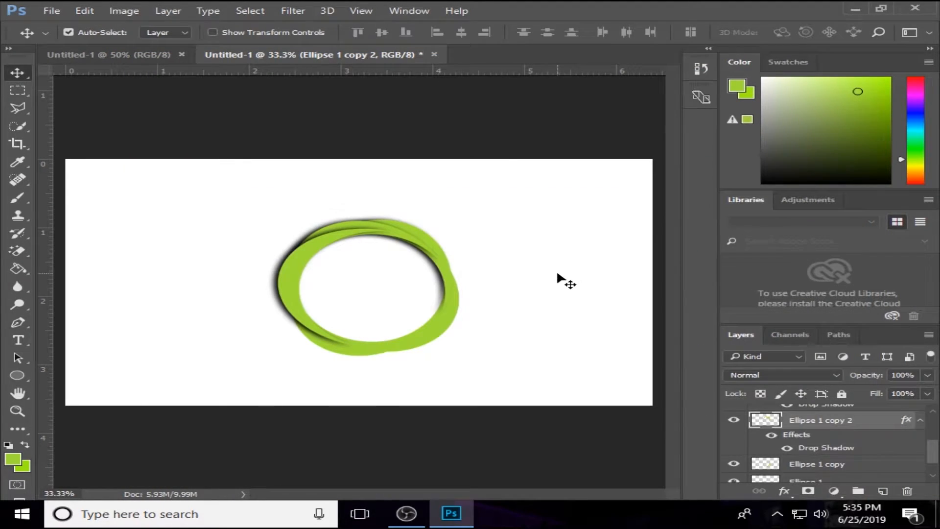
Apply a Drop Shadow effect to the Ellipse 1 copy layer with its preset settings
scroll(866, 455, "down", 1)
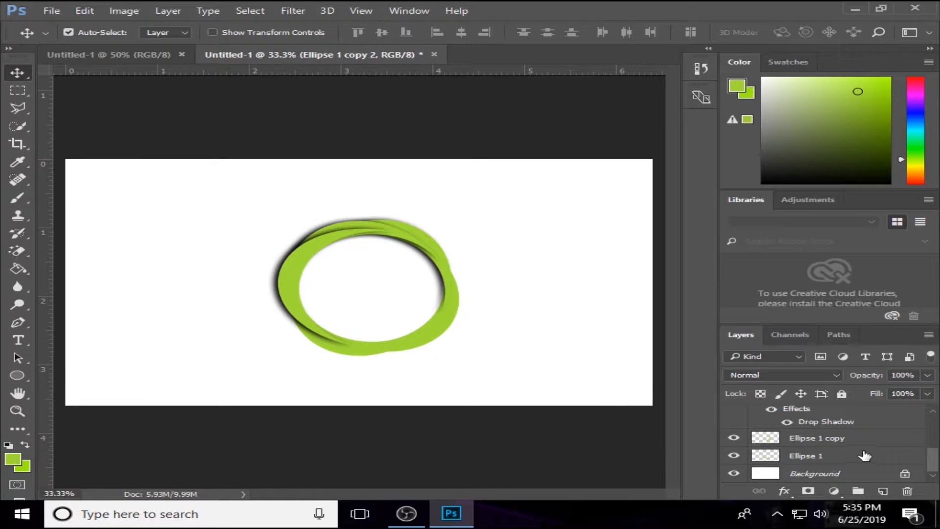
right_click(852, 435)
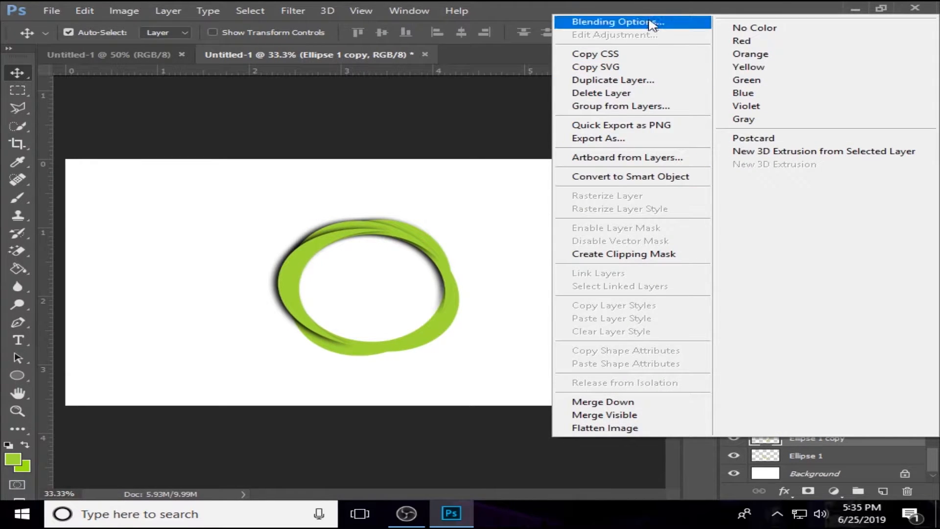
left_click(650, 22)
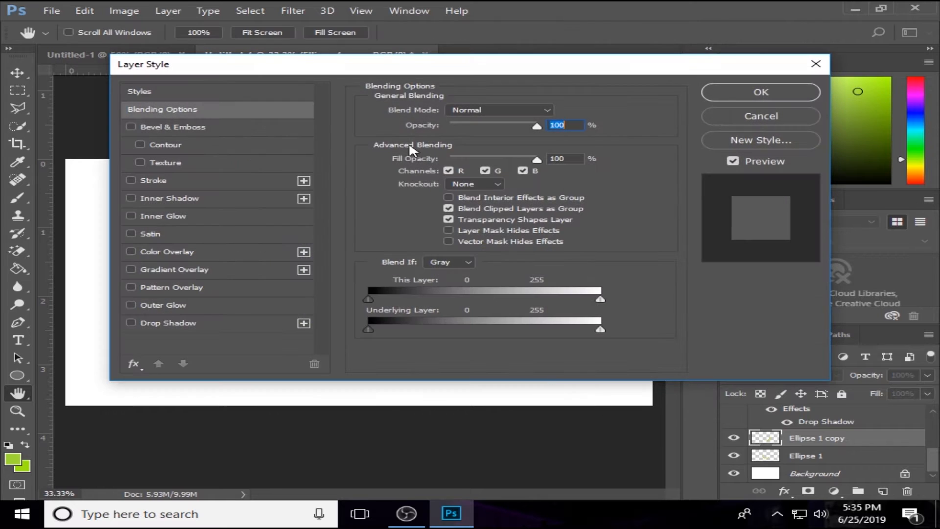
left_click_drag(426, 76, 862, 151)
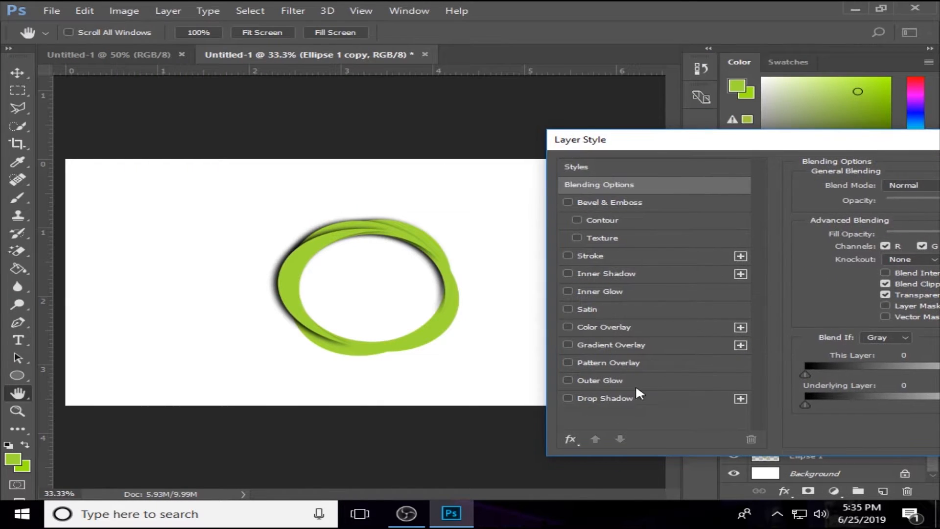
left_click(567, 398)
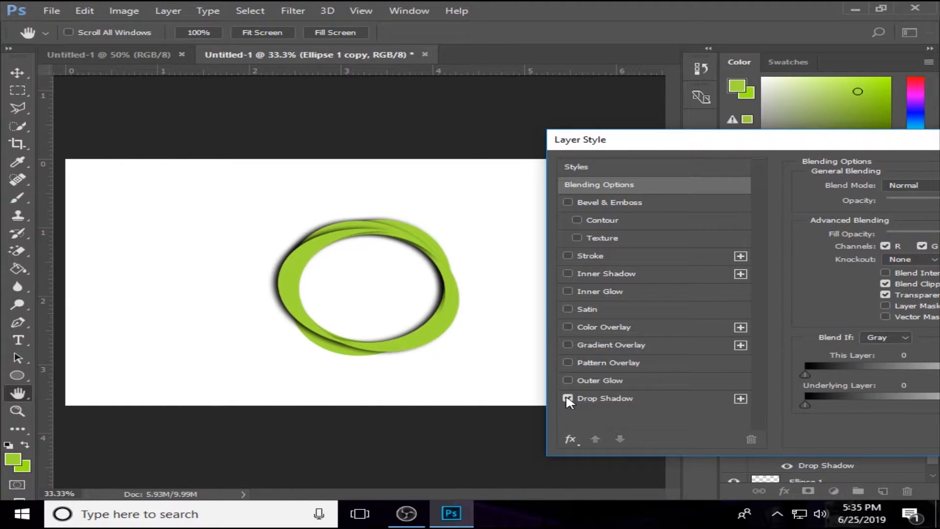
left_click_drag(643, 151, 252, 196)
left_click(832, 210)
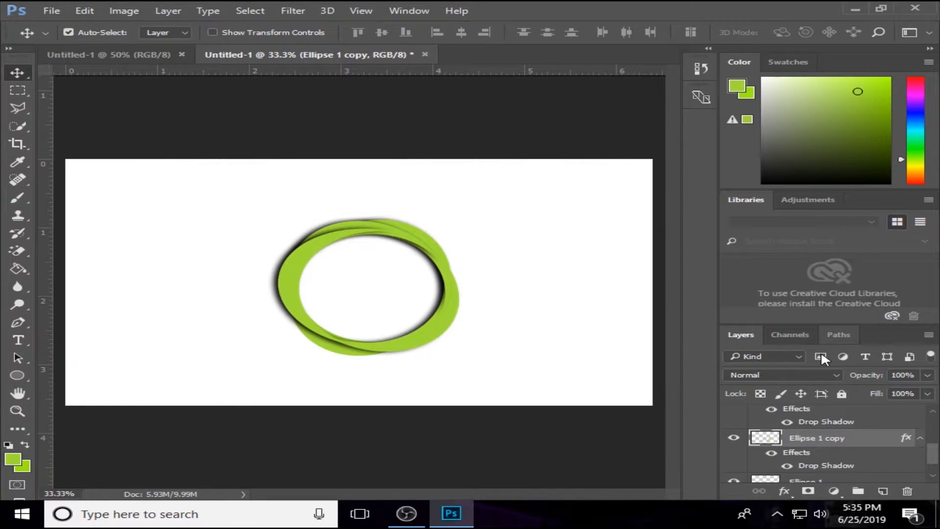
Apply a Drop Shadow effect to the Ellipse 1 layer with its preset settings
scroll(832, 449, "down", 1)
right_click(832, 460)
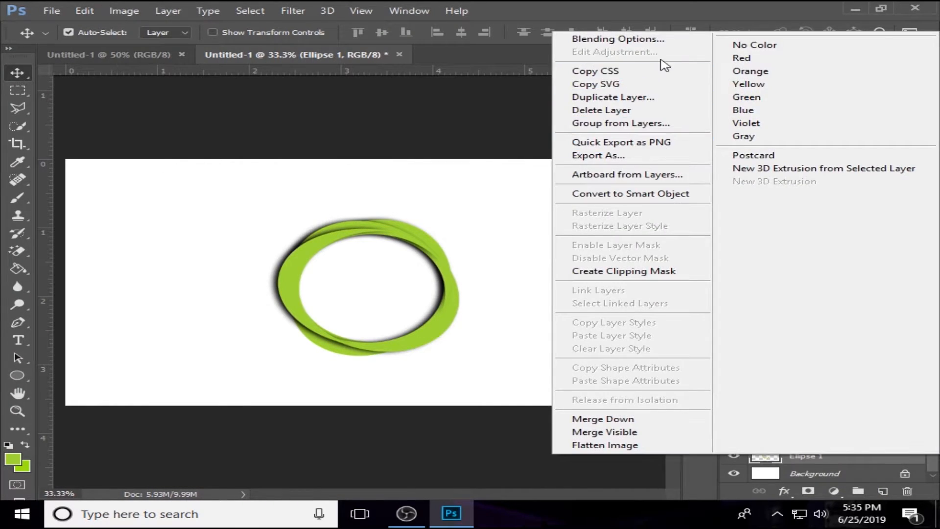
left_click(656, 43)
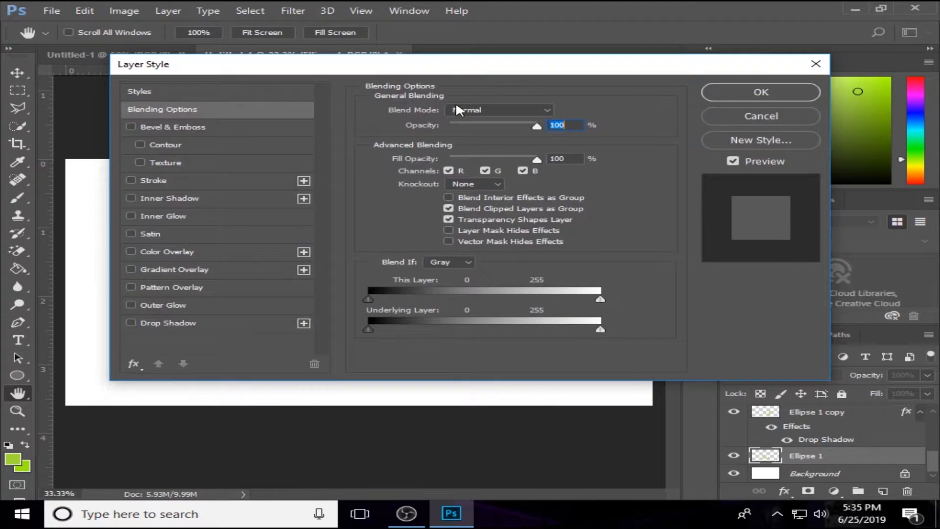
left_click_drag(458, 64, 938, 157)
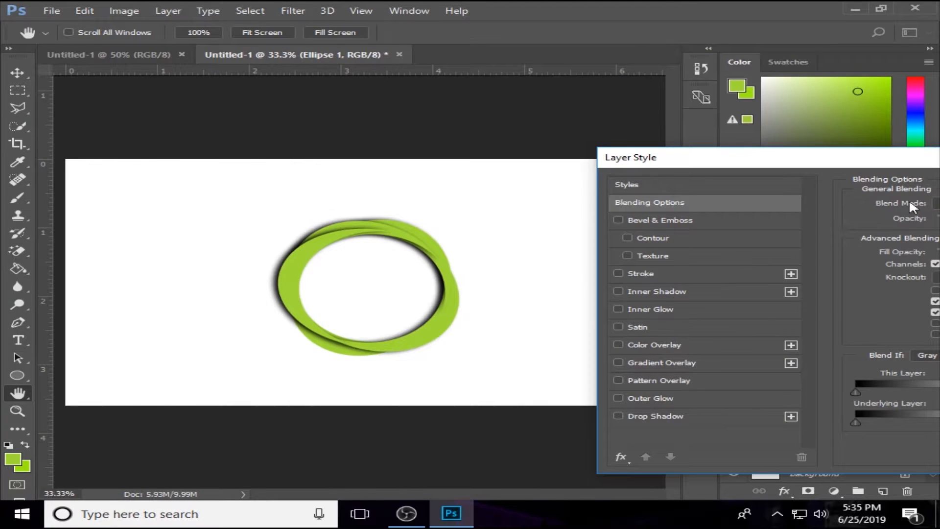
left_click(619, 416)
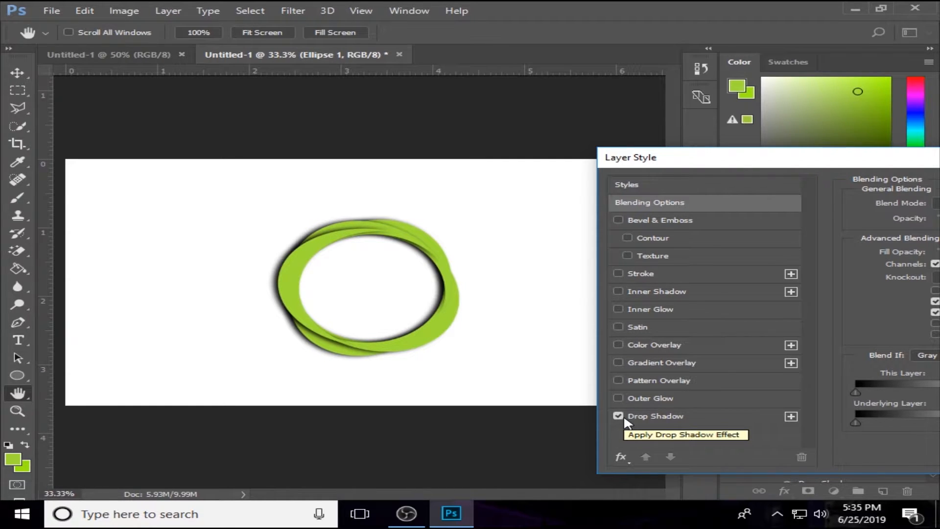
left_click_drag(744, 154, 469, 160)
left_click(842, 186)
Select the Ellipse 1 copy layers that form the ring and group them
left_click(850, 473)
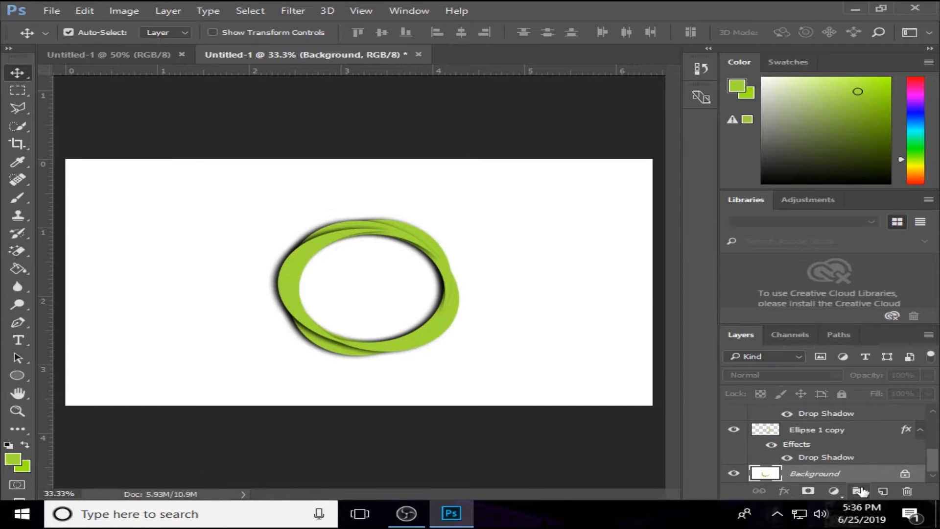
key("ctrl+g")
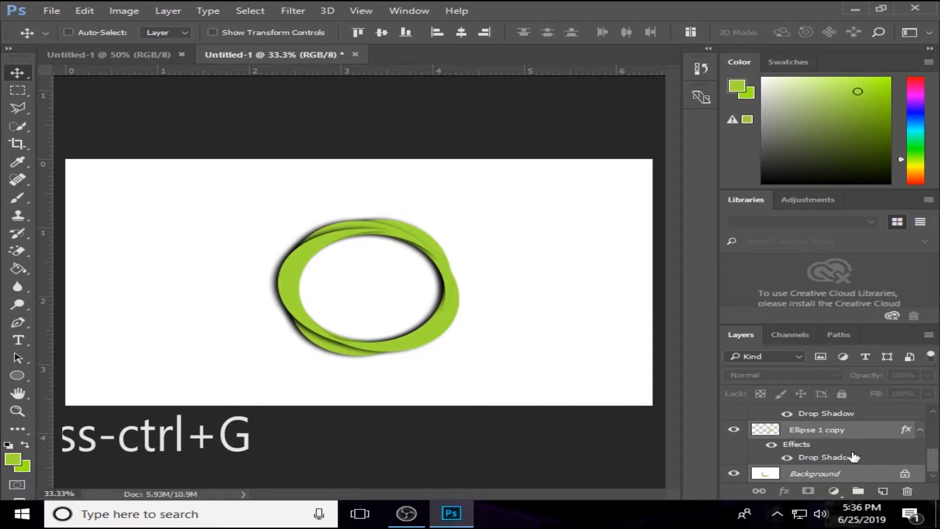
scroll(844, 440, "up", 3)
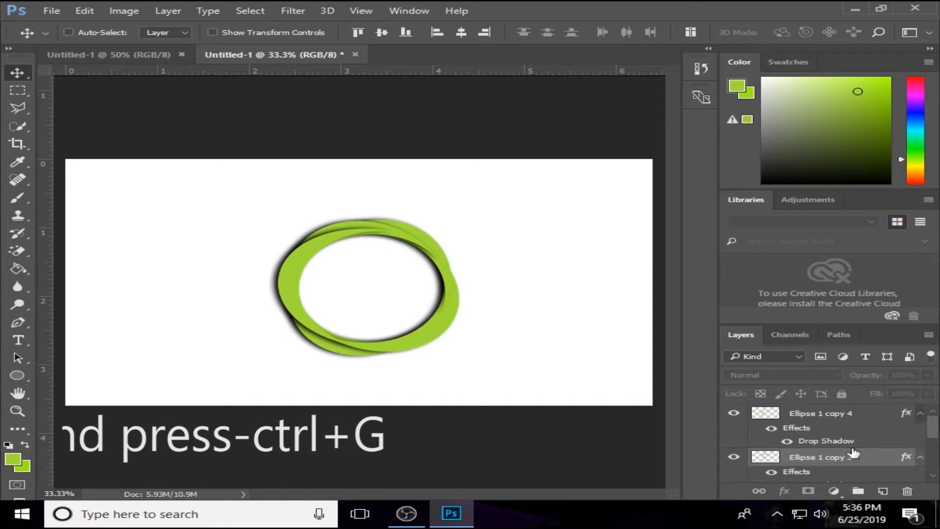
scroll(852, 440, "down", 5)
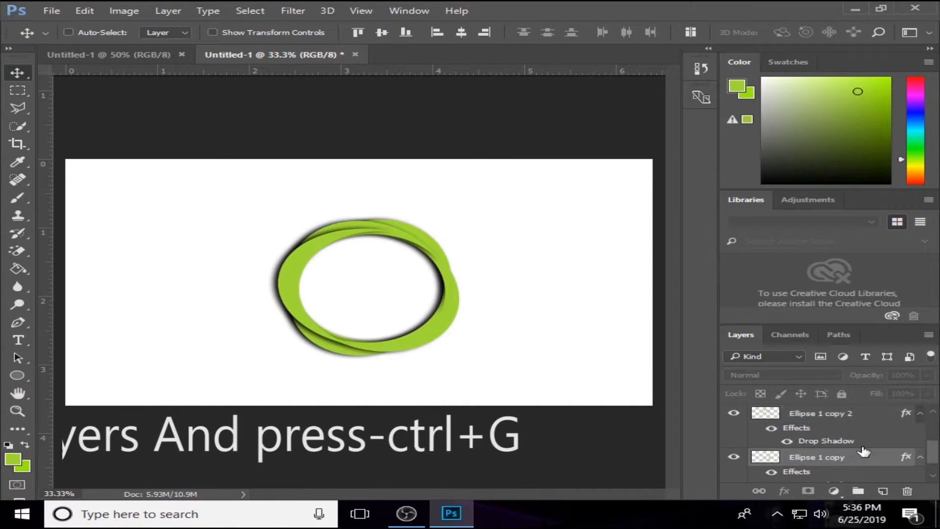
scroll(863, 451, "up", 3)
scroll(863, 451, "down", 3)
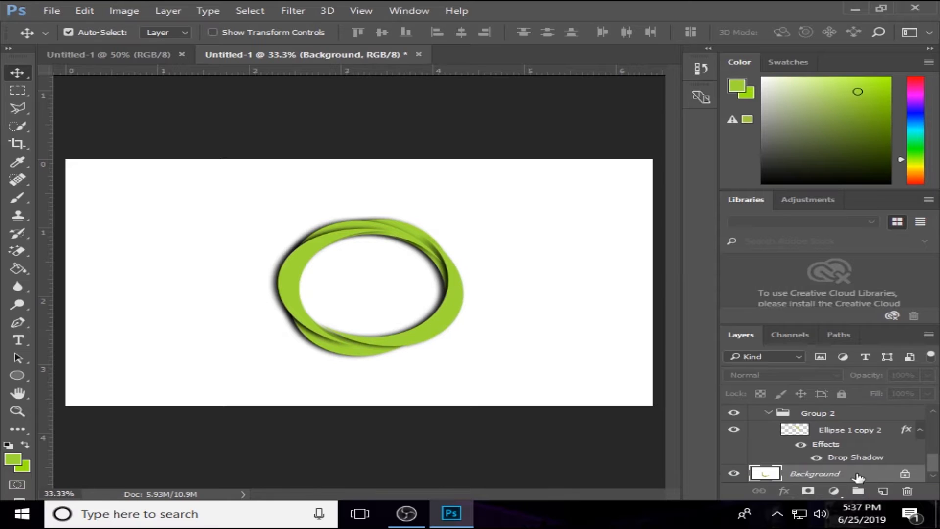
Add a gradient fill layer directly above the Background using the Black, White preset
left_click(834, 490)
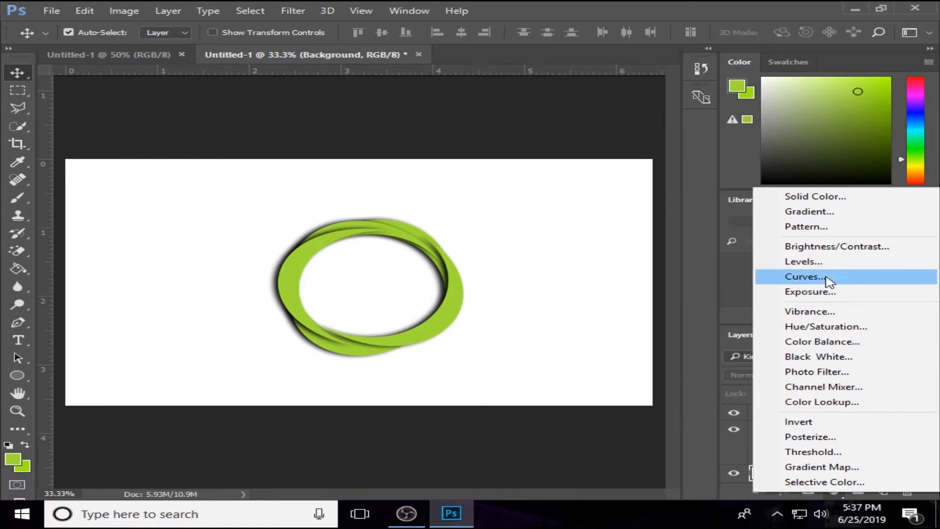
left_click(823, 213)
left_click(706, 152)
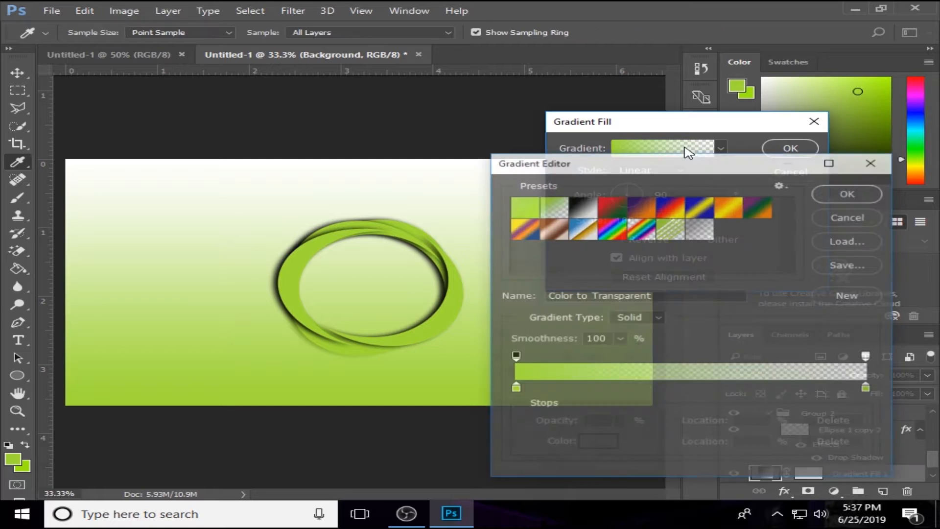
left_click(582, 208)
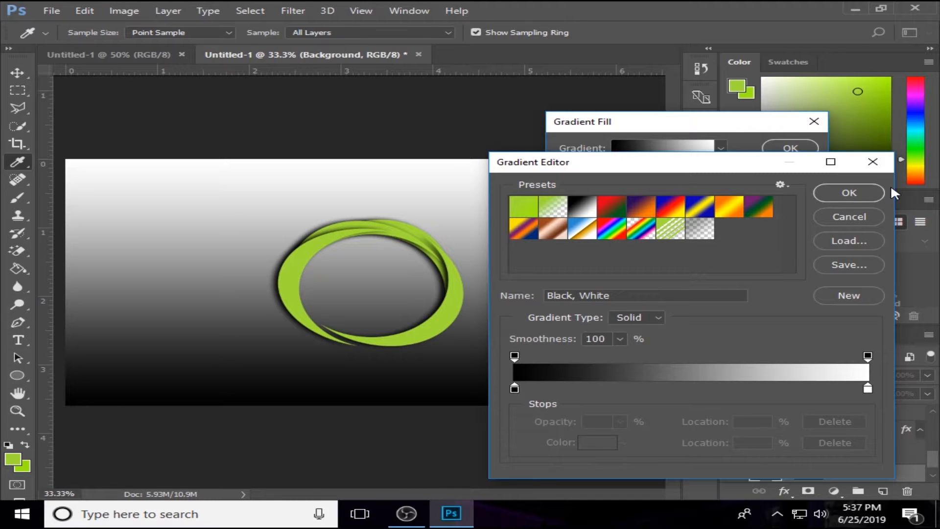
left_click(851, 193)
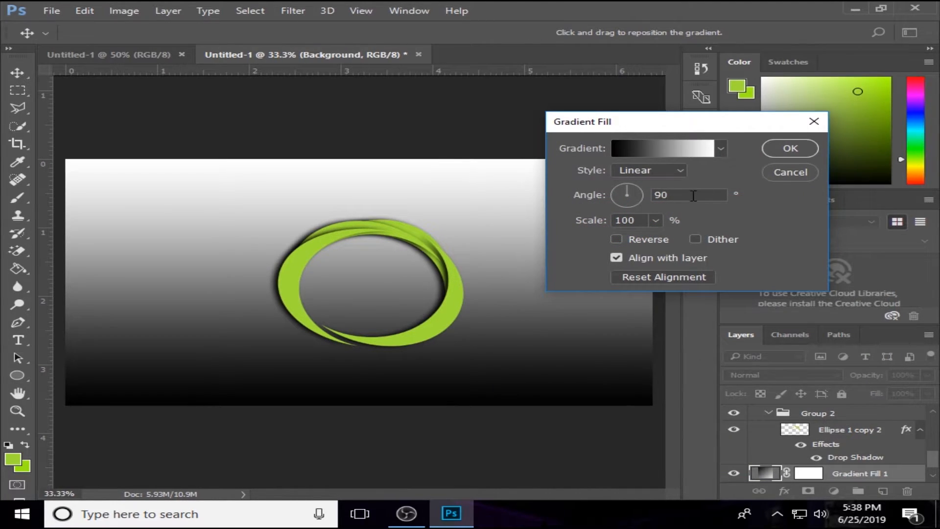
Reverse the gradient fill, set its style to Radial and its scale to 308%, and apply it
left_click(617, 239)
left_click(656, 221)
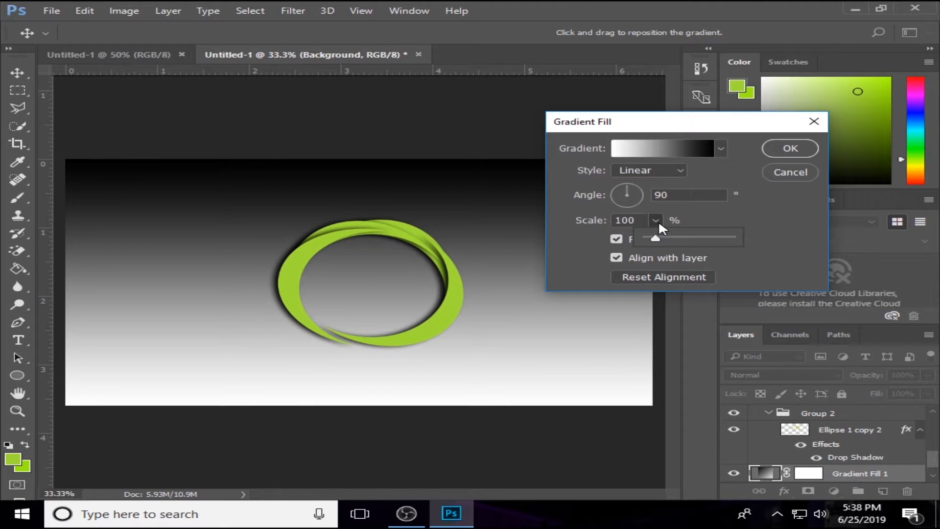
left_click(668, 170)
left_click(646, 187)
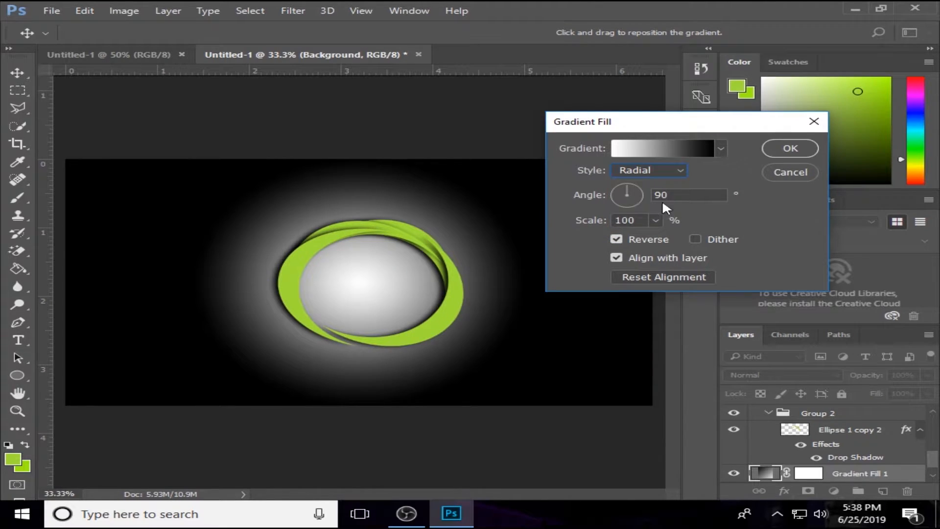
left_click(652, 220)
mouse_move(656, 236)
left_mouse_down()
mouse_move(709, 239)
mouse_move(661, 238)
mouse_move(672, 238)
left_mouse_up()
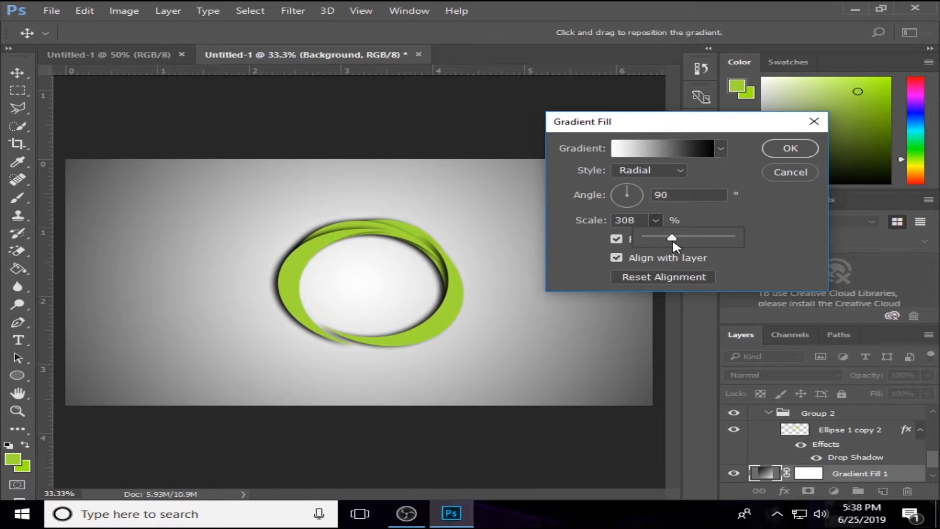
left_click(790, 148)
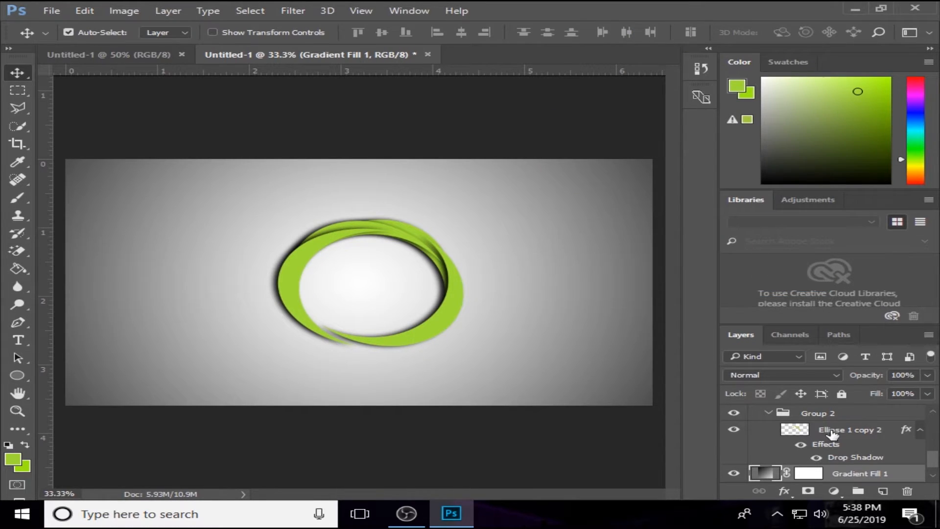
Move the Ellipse 1 copy crescent slightly left on the canvas to tighten the ring's right side
scroll(825, 446, "up", 2)
scroll(826, 445, "up", 5)
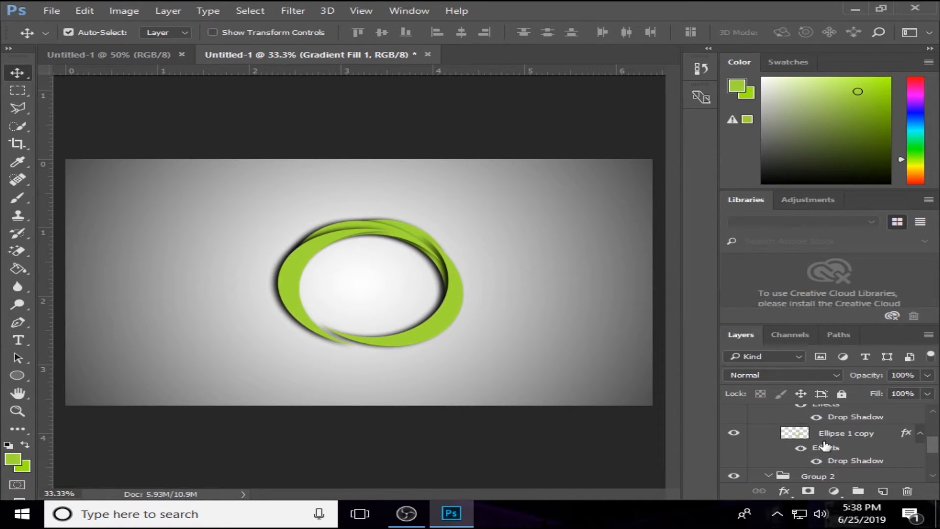
scroll(825, 445, "down", 4)
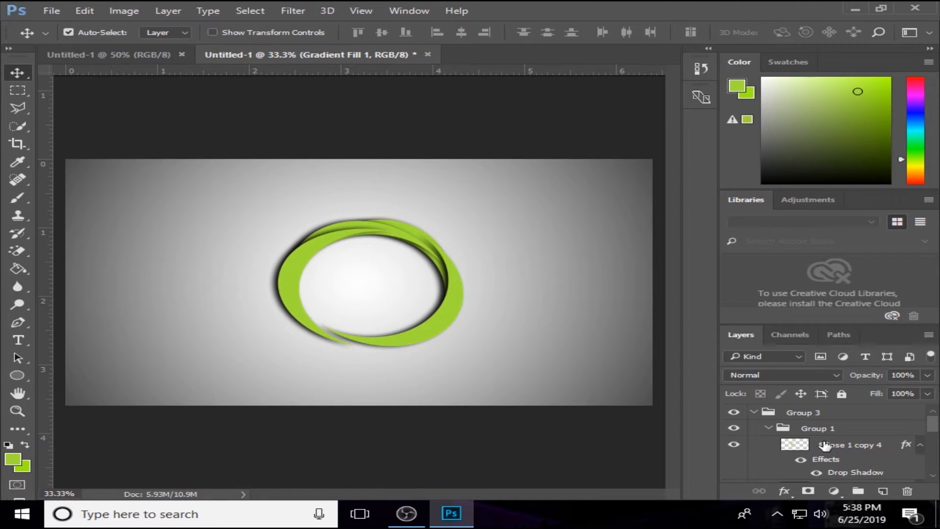
scroll(825, 445, "down", 5)
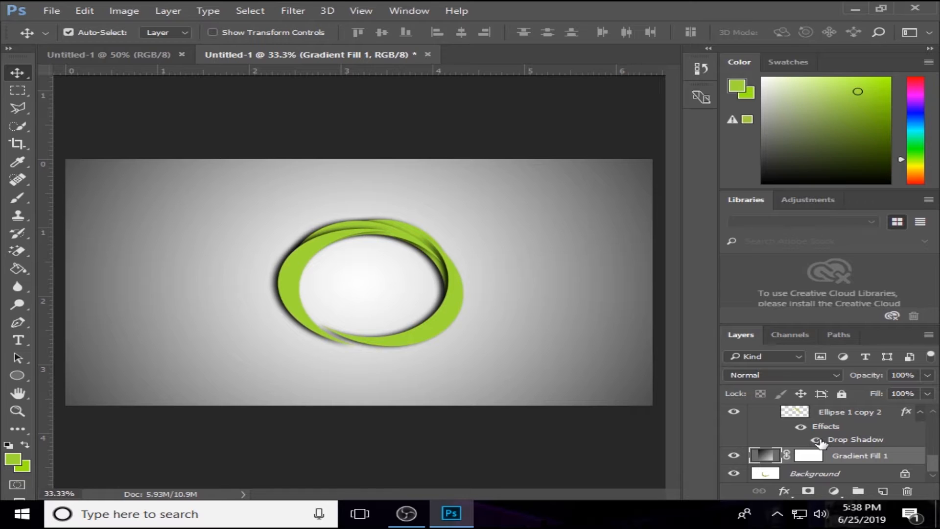
left_click_drag(454, 303, 444, 311)
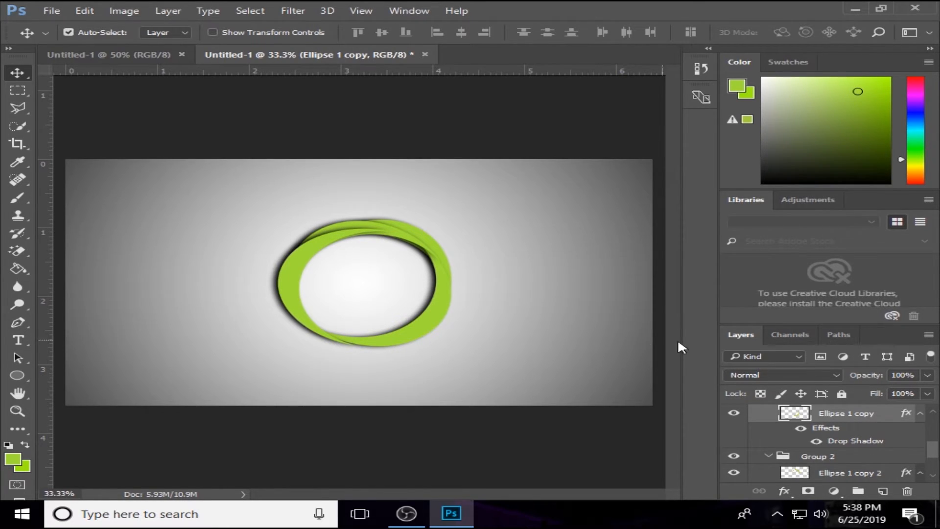
Add the text 360 inside the ring in 22.01 pt AdorshoLipi and move it down towards the centre
left_click(19, 341)
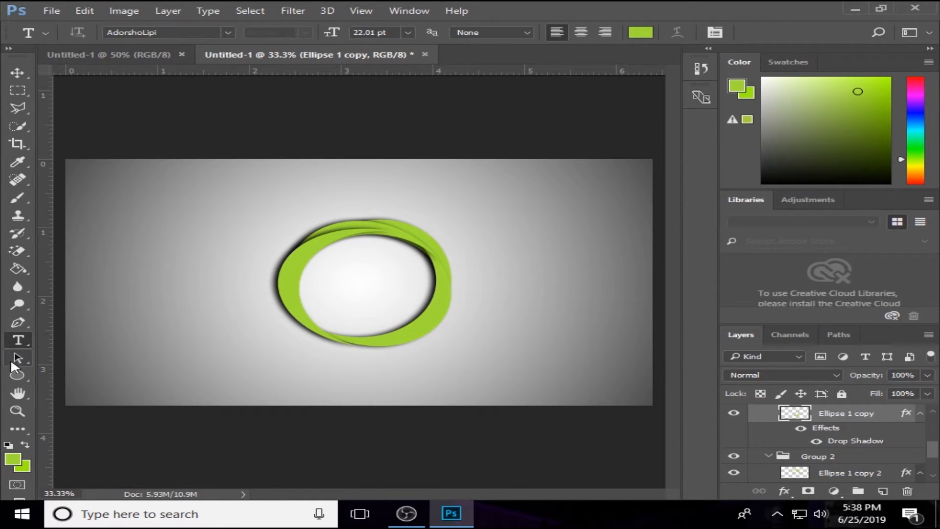
left_click(326, 285)
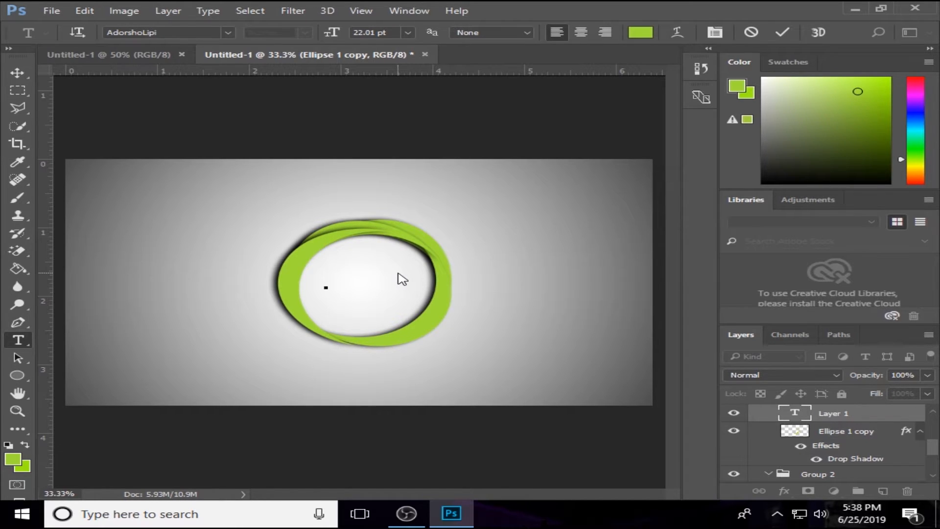
type("36")
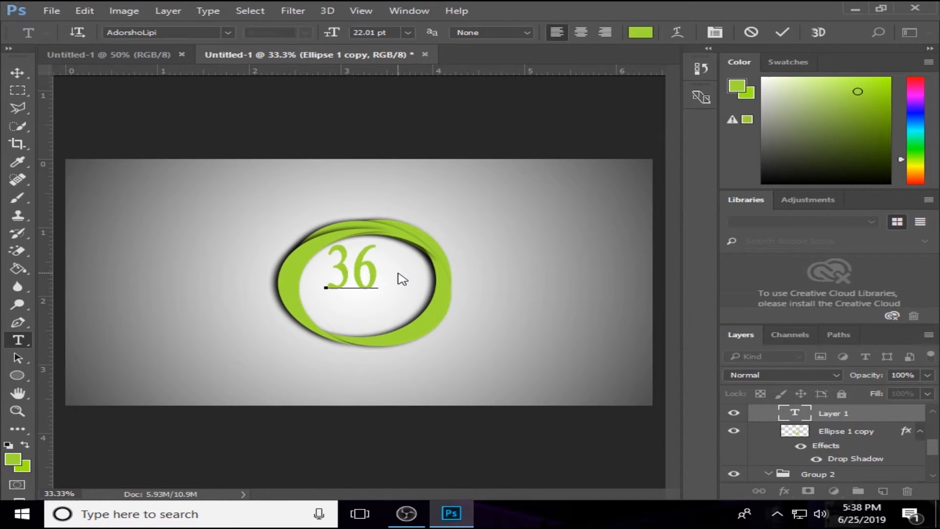
type("0")
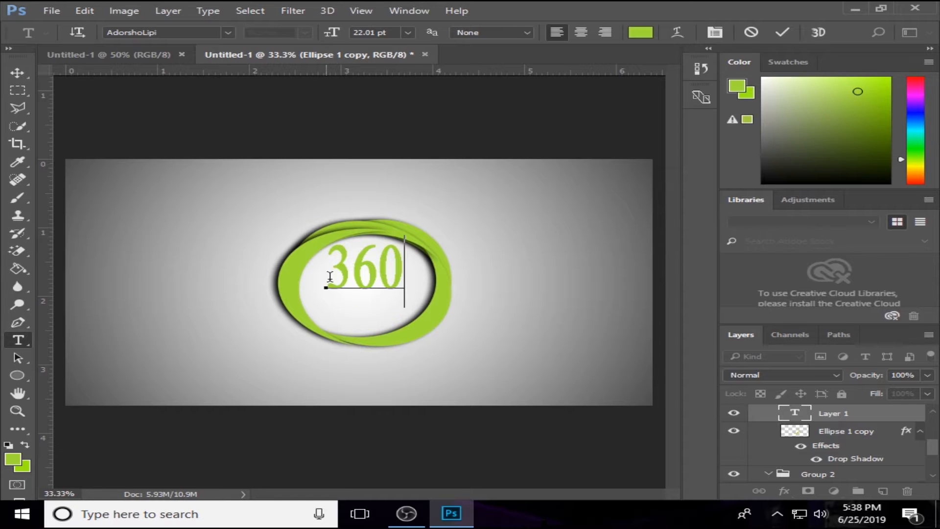
left_click_drag(375, 306, 373, 325)
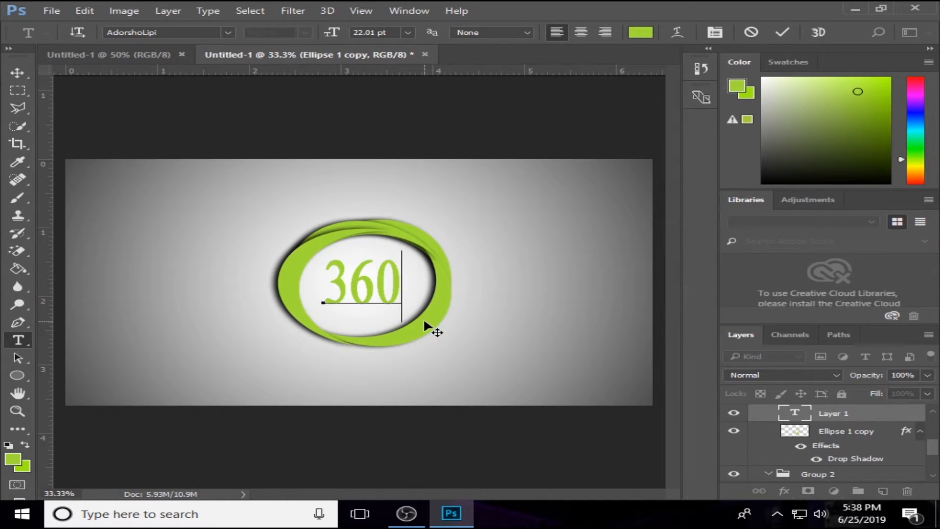
key("ctrl")
key("ctrl+t")
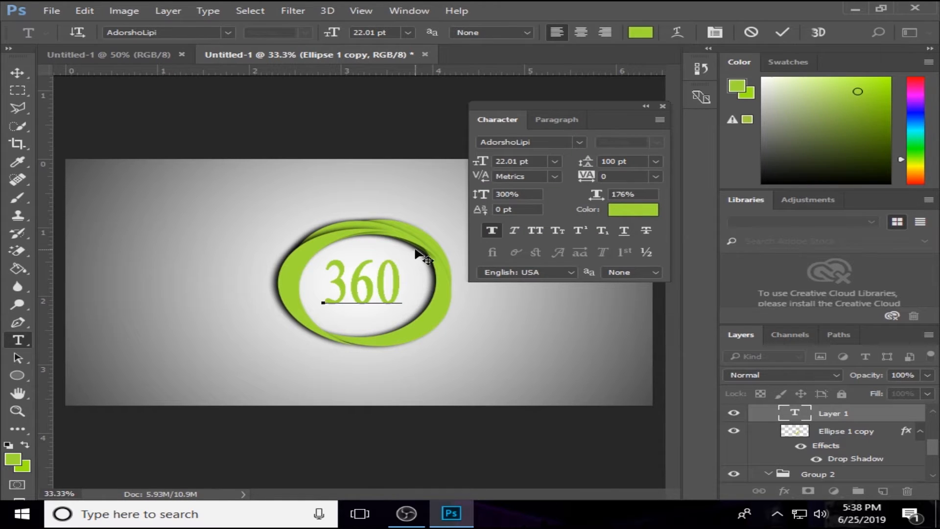
key("ctrl")
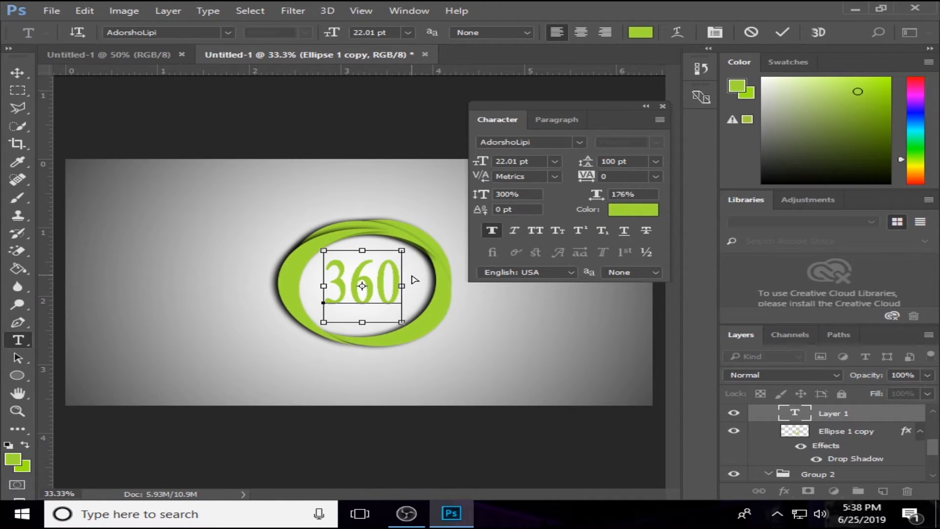
key("ctrl+t")
key("ctrl+t")
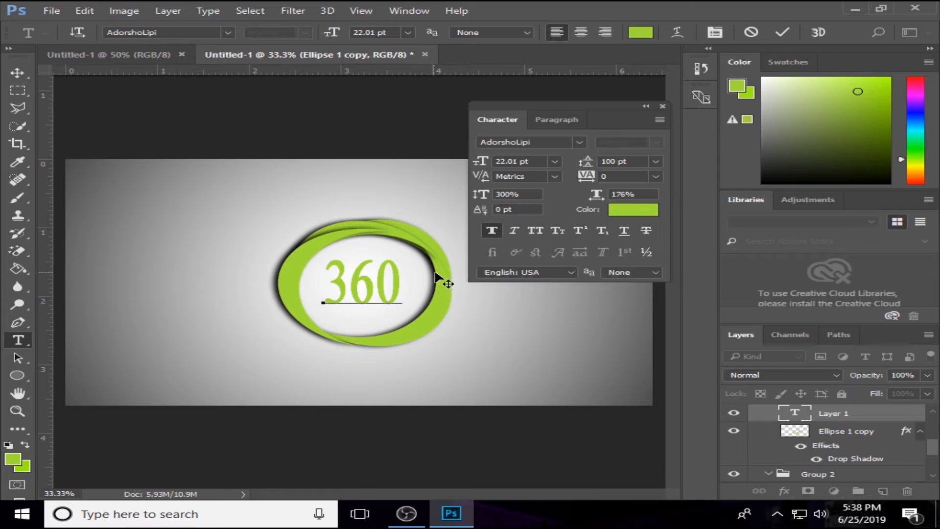
left_click(662, 106)
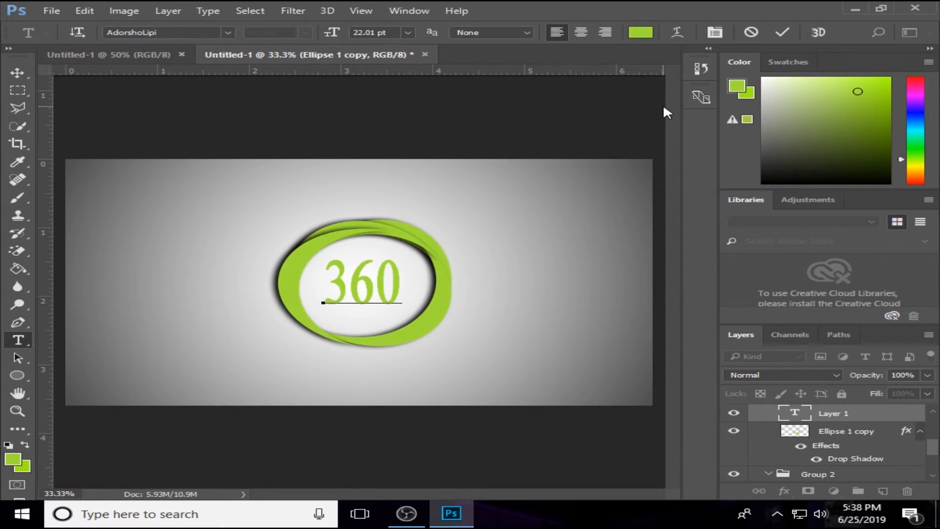
Commit the 360 text, then shrink it to about 72% width and 64% height and rotate it about -29.5° inside the ring
left_click(777, 32)
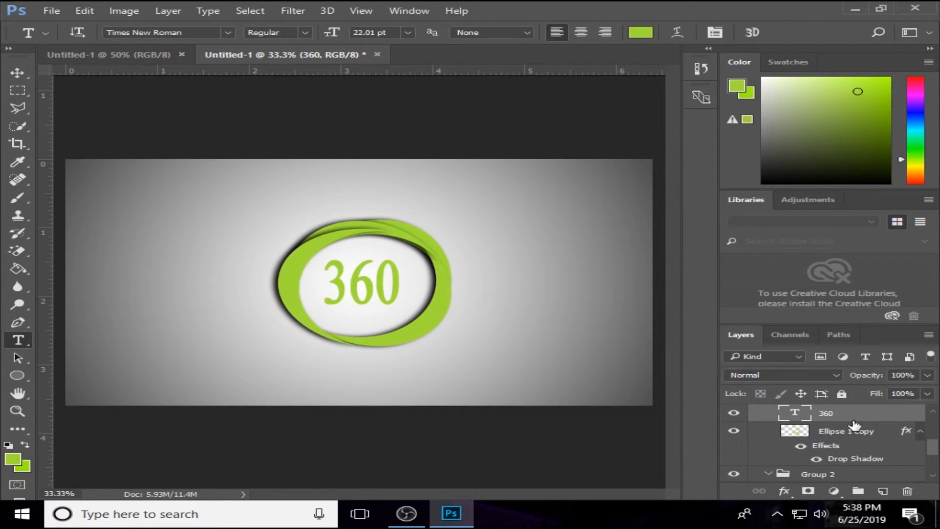
key("ctrl+t")
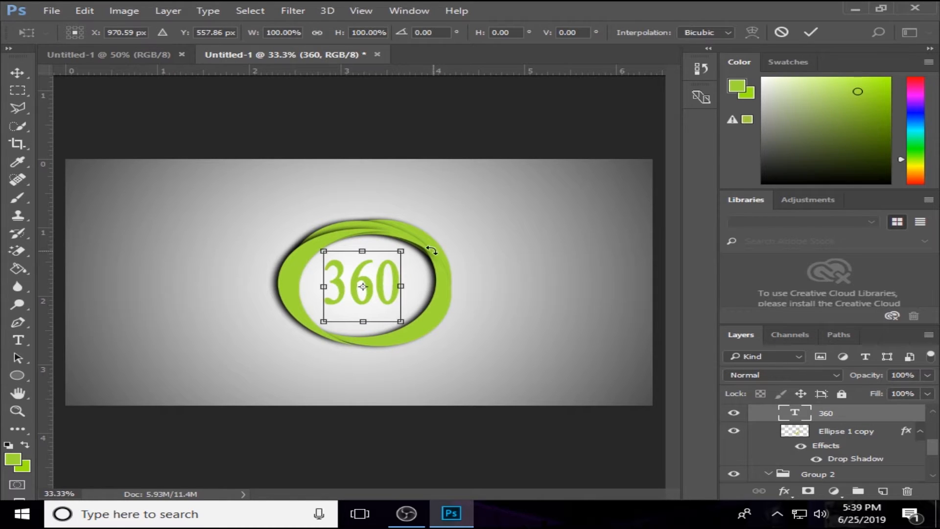
left_click_drag(429, 249, 369, 280)
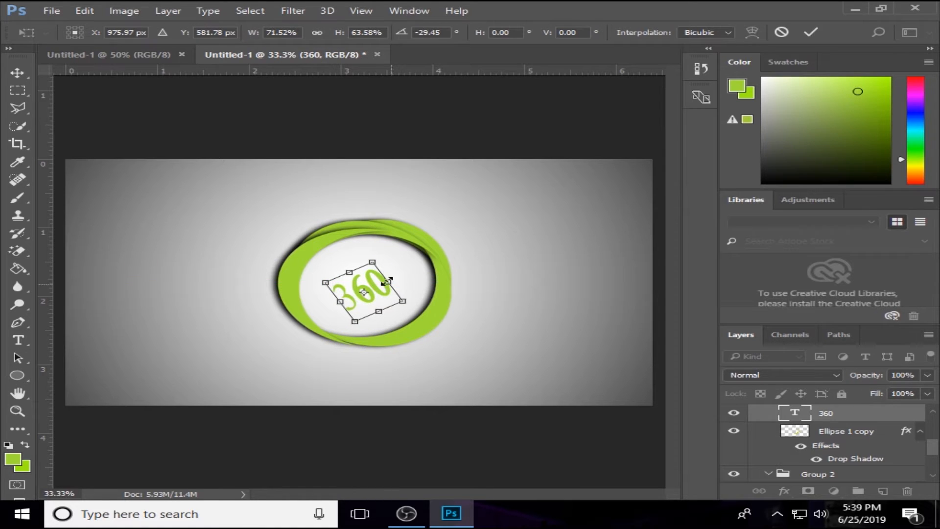
left_click(17, 73)
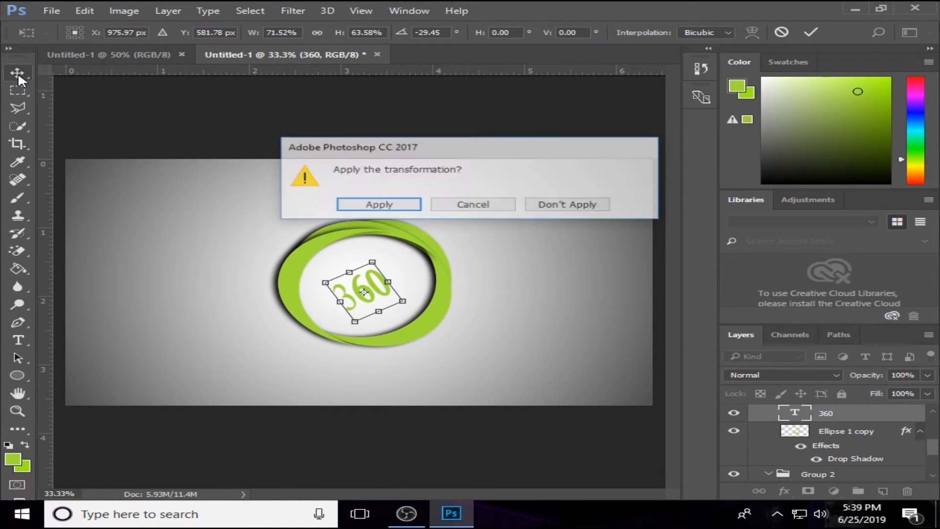
left_click(365, 204)
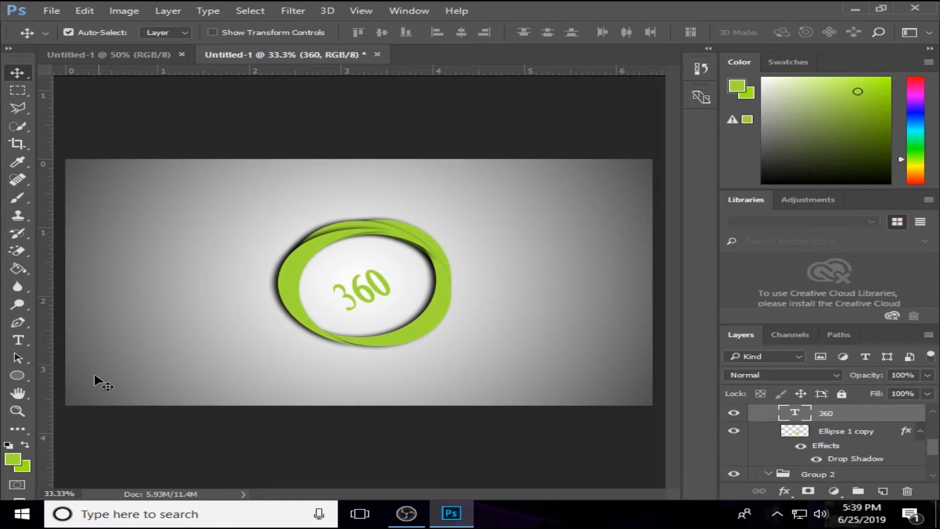
Draw a small green ellipse about 18 by 39 px just above the final 0 of 360 as a degree mark
left_click(15, 371)
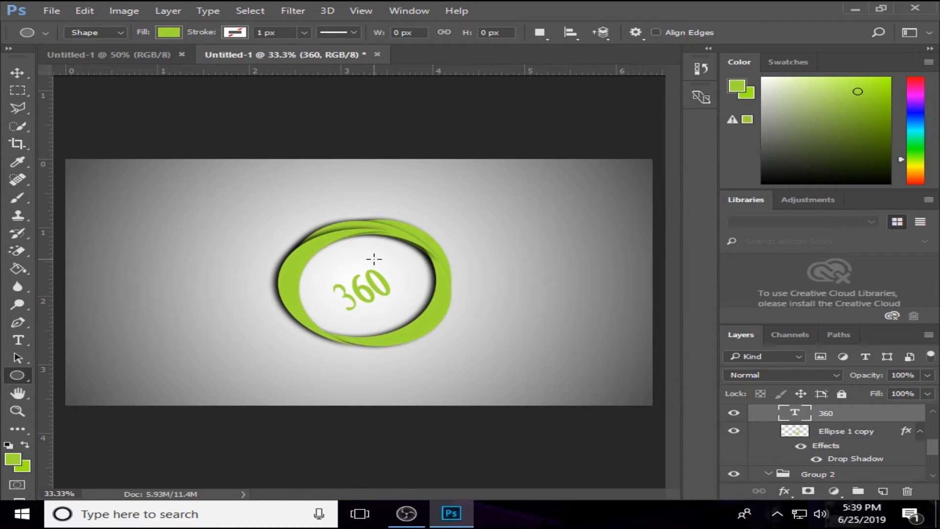
left_click_drag(374, 259, 378, 266)
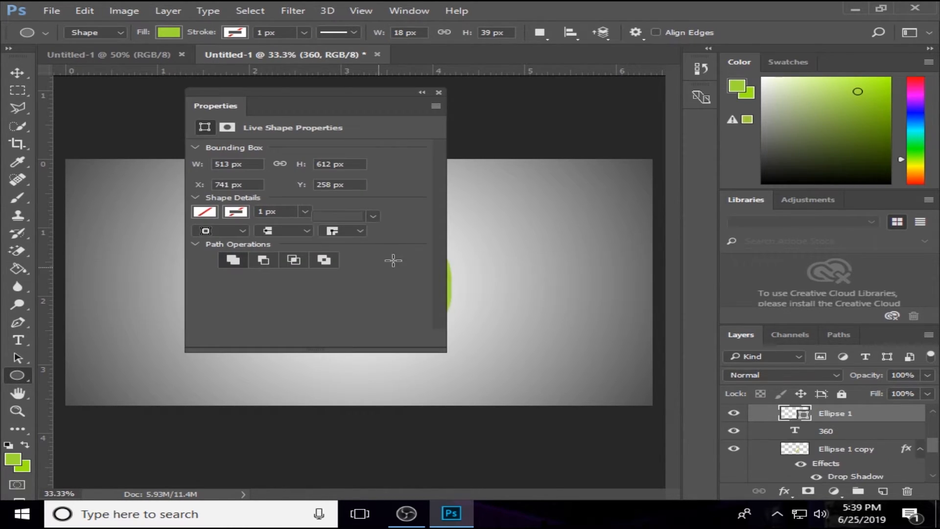
left_click(439, 92)
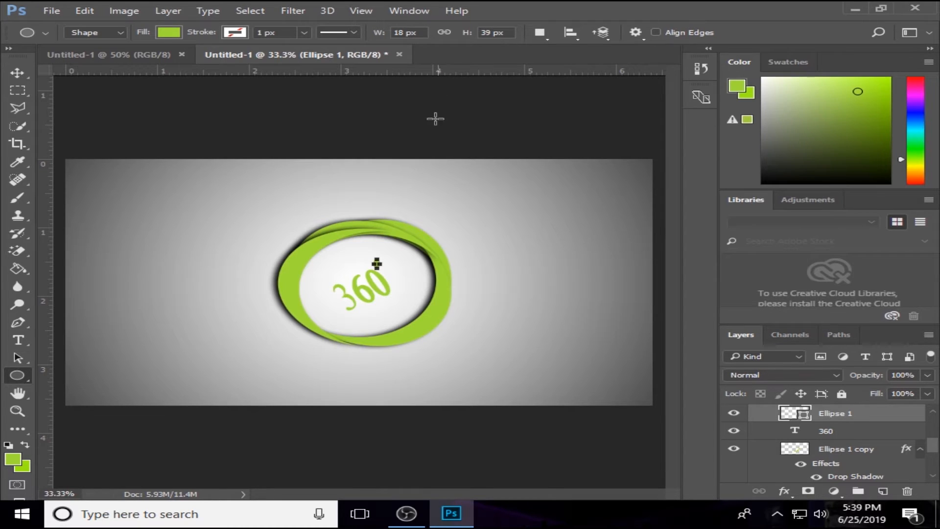
left_click(19, 73)
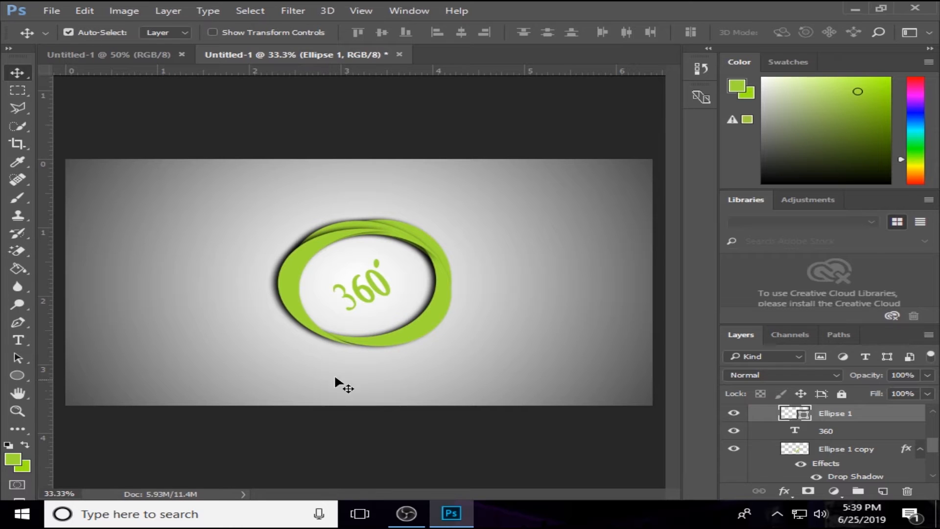
Add a new text layer reading Name of Brand across the lower part of the ring in 22.01 pt Times New Roman
left_click(19, 340)
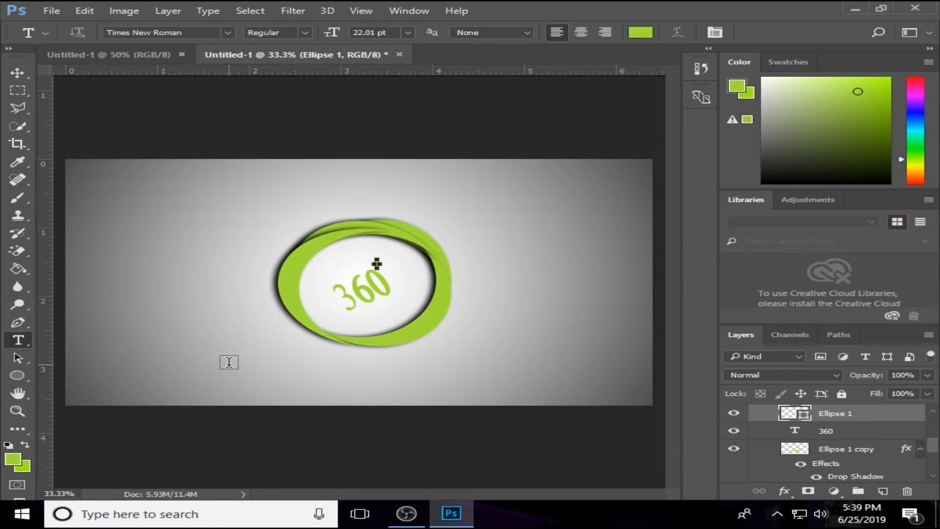
left_click(229, 362)
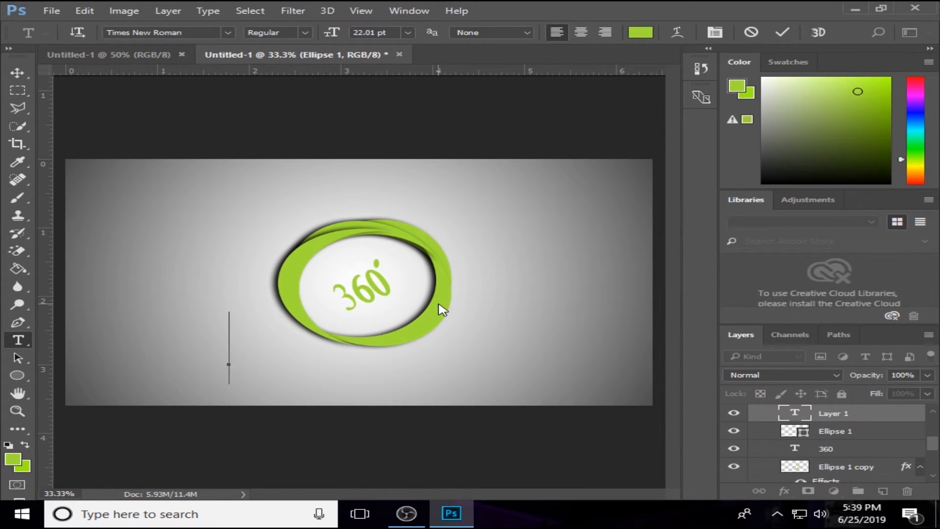
type("N")
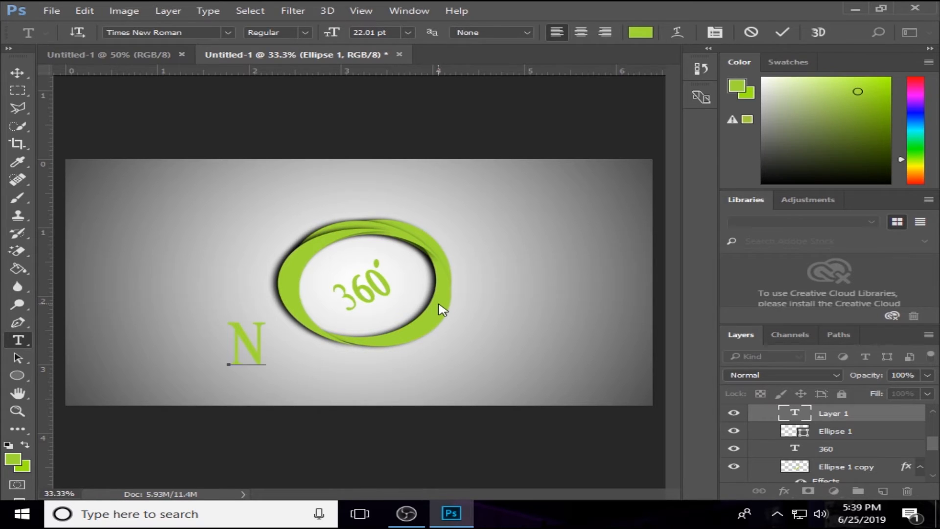
type("am")
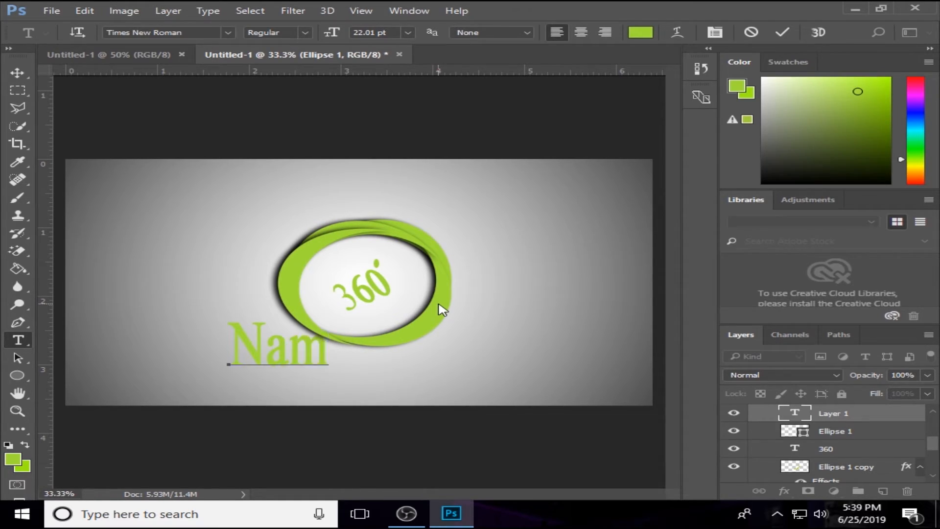
type("e")
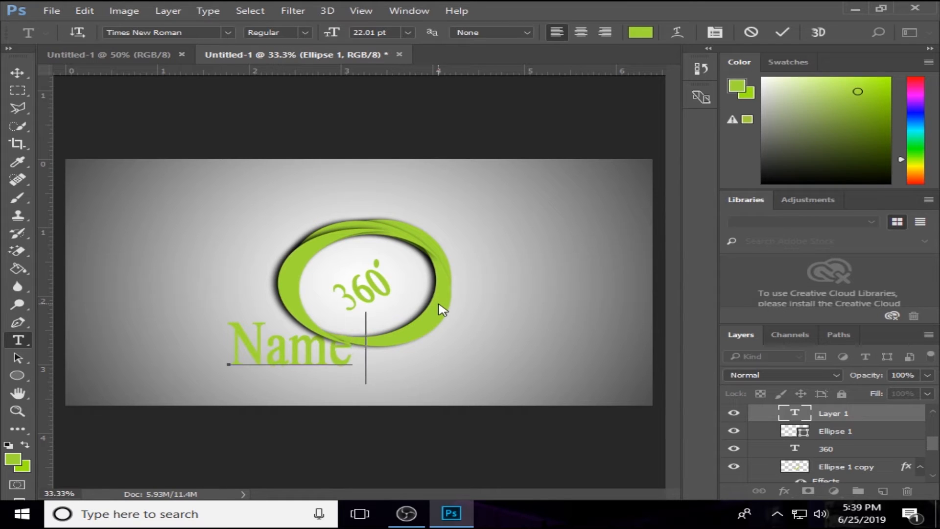
type(" o")
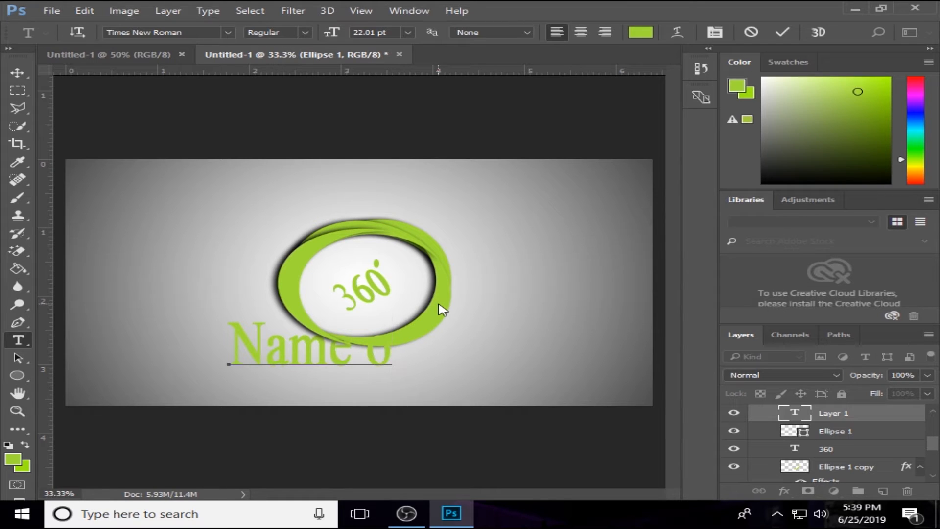
type("f B")
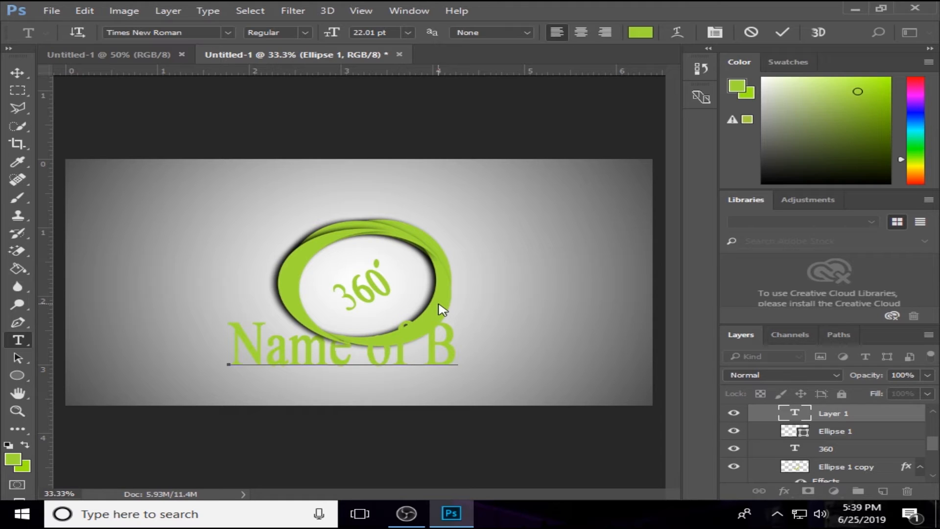
type("ra")
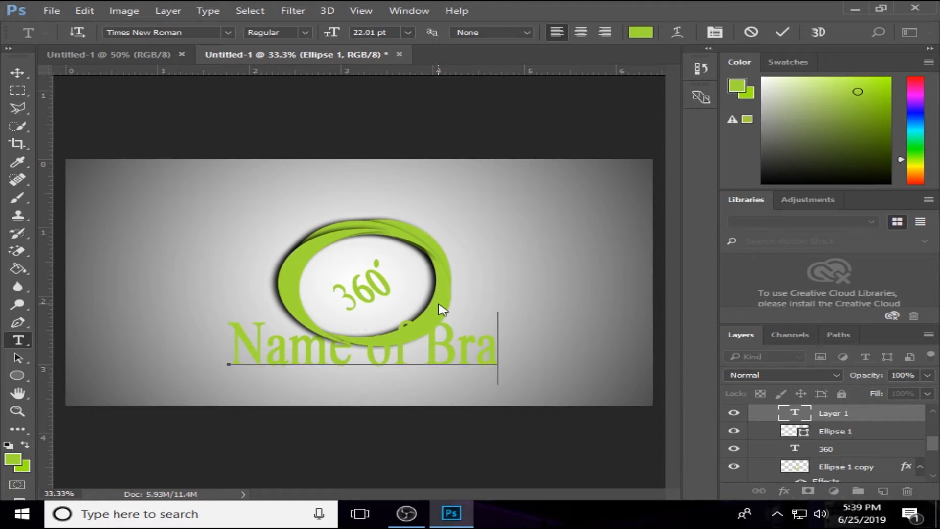
type("nd")
Change the font of the Name of Brand text to I.F.C. LOS BANDITOS and move the text down and slightly left
left_click_drag(550, 354, 228, 360)
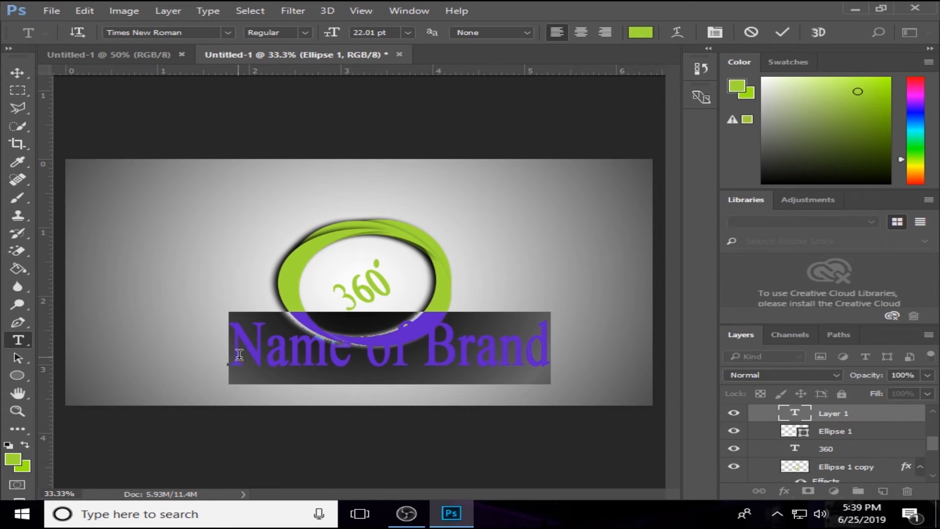
key("ctrl+t")
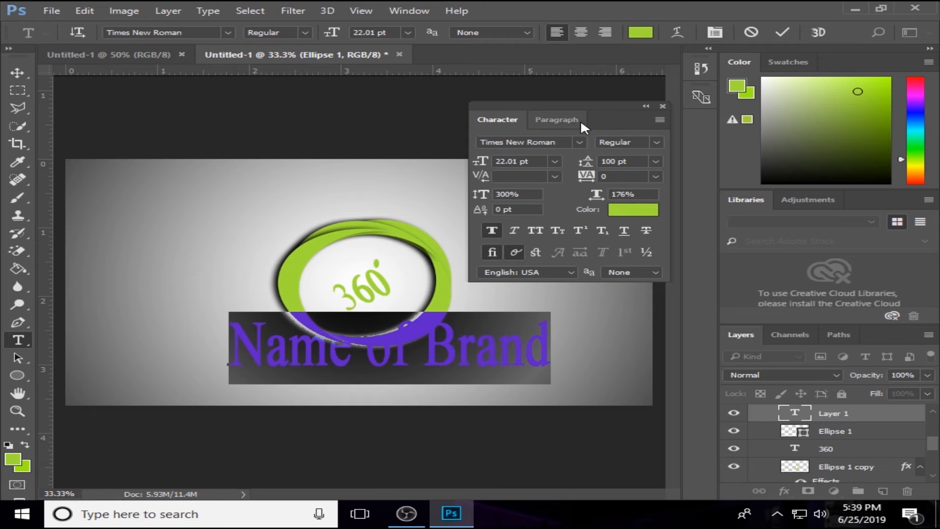
left_click(573, 142)
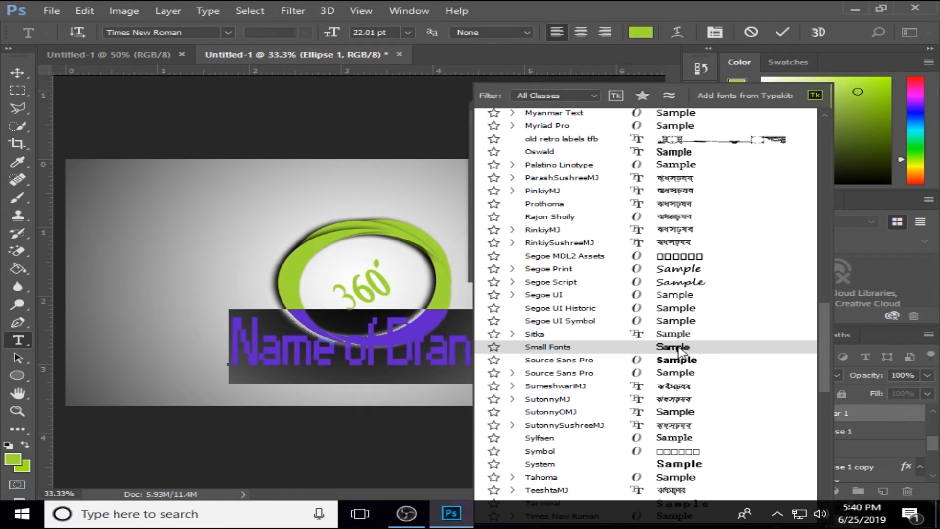
left_click(678, 359)
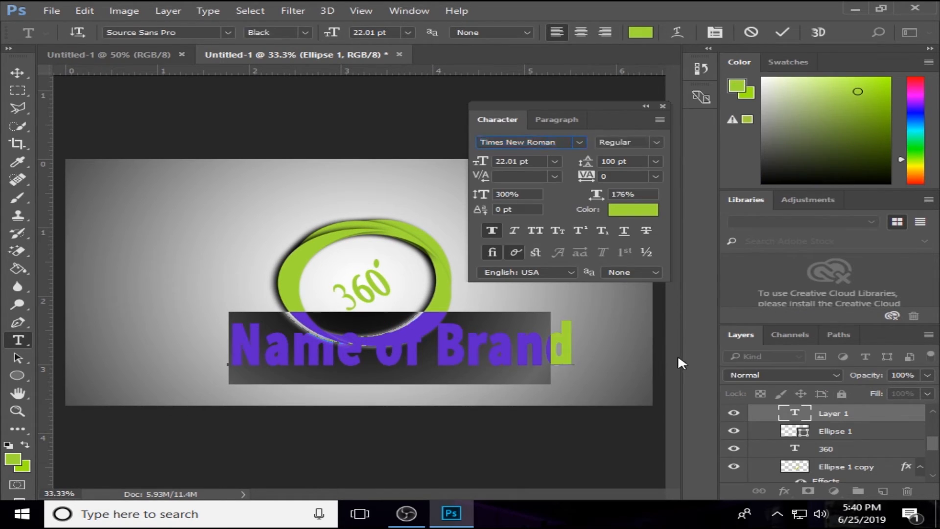
left_click(587, 139)
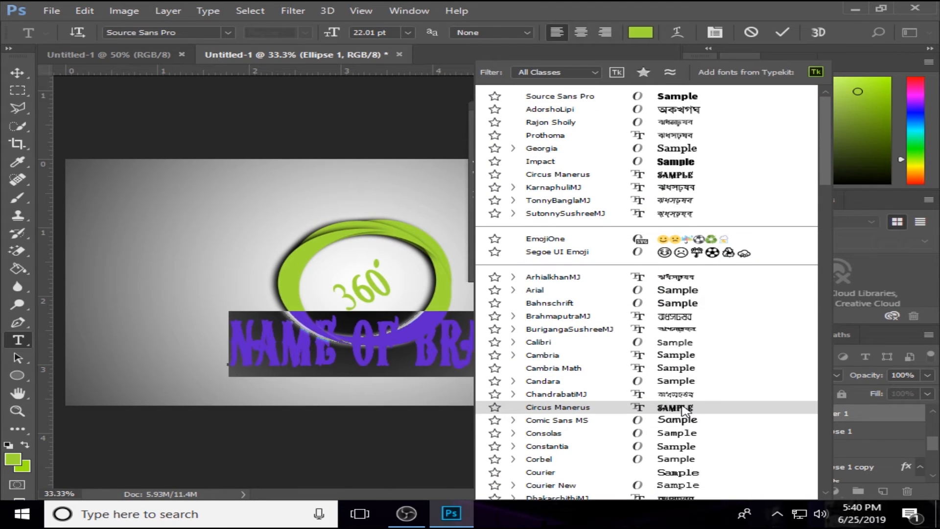
scroll(683, 414, "down", 6)
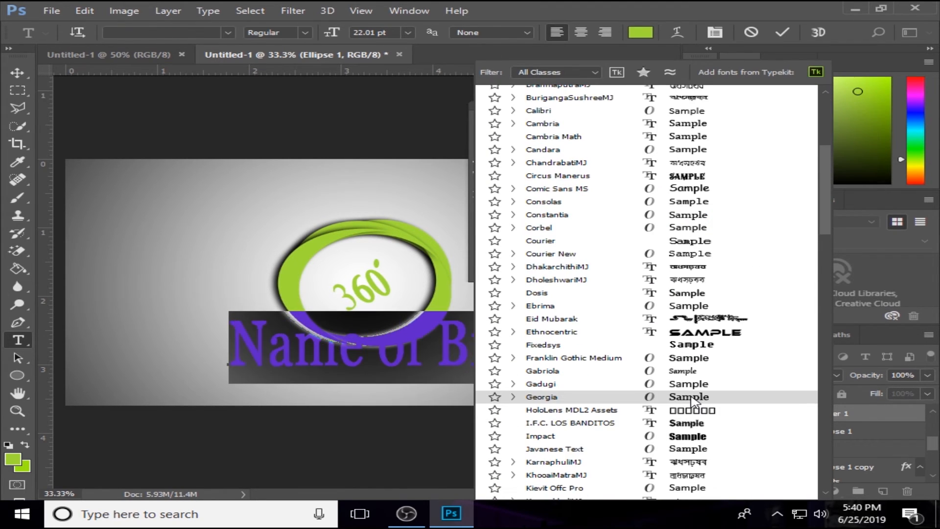
left_click(700, 425)
key("ctrl+h")
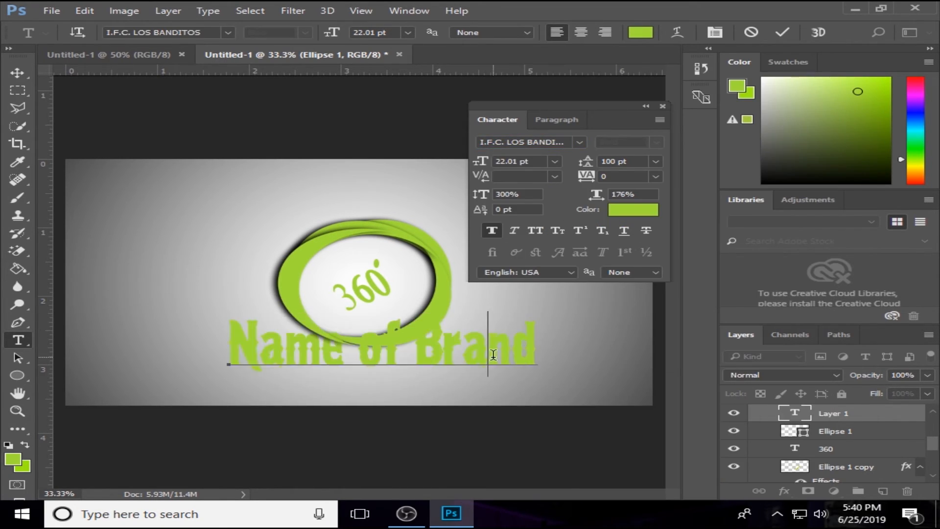
left_click_drag(459, 383, 451, 407)
Set the Name of Brand text to 21.01 pt size, 97 pt leading and 162% vertical scale
left_click_drag(536, 376, 309, 310)
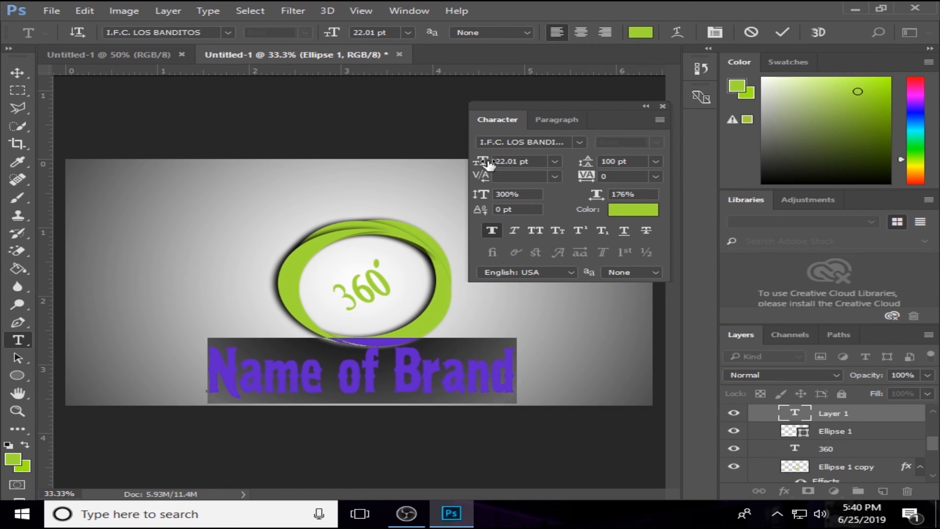
left_click_drag(488, 164, 489, 163)
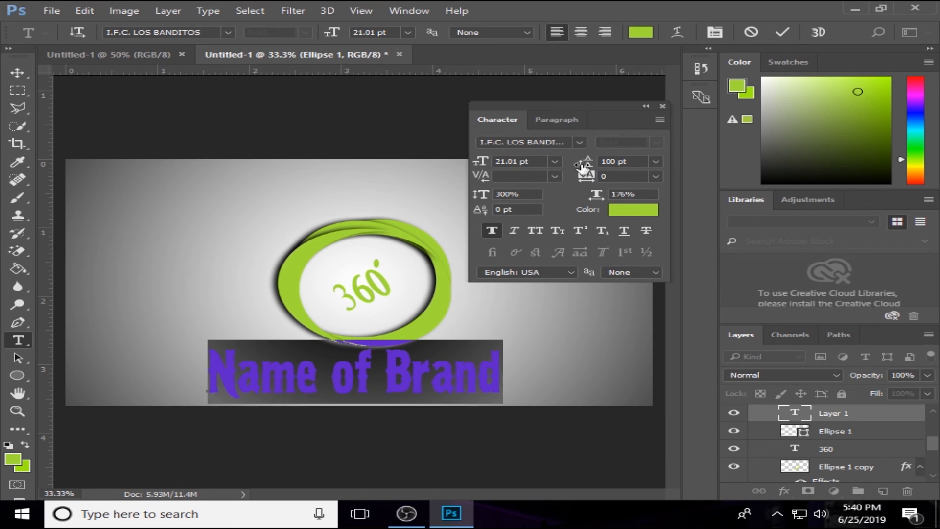
mouse_move(586, 162)
left_mouse_down()
mouse_move(634, 166)
mouse_move(580, 161)
left_mouse_up()
left_click_drag(481, 193, 359, 199)
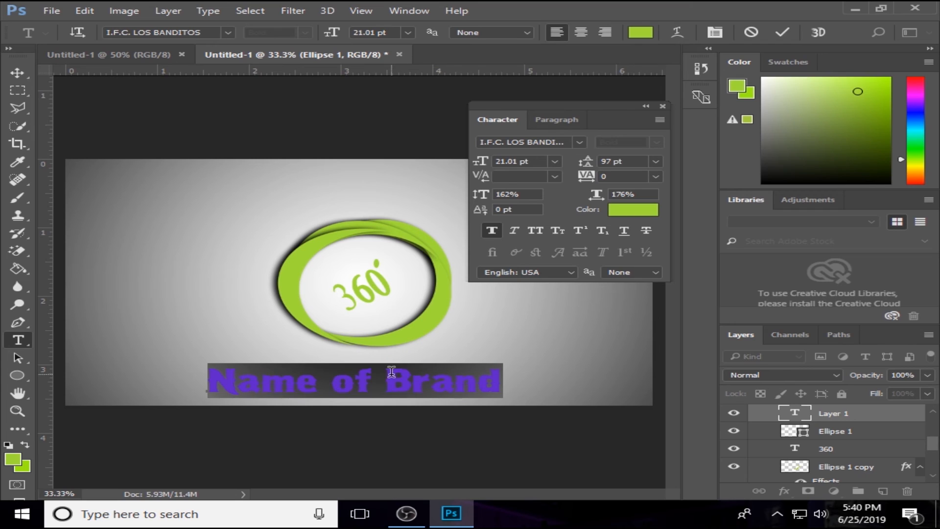
Move the Name of Brand text slightly right and up so it sits centred beneath the ring
left_click(477, 382)
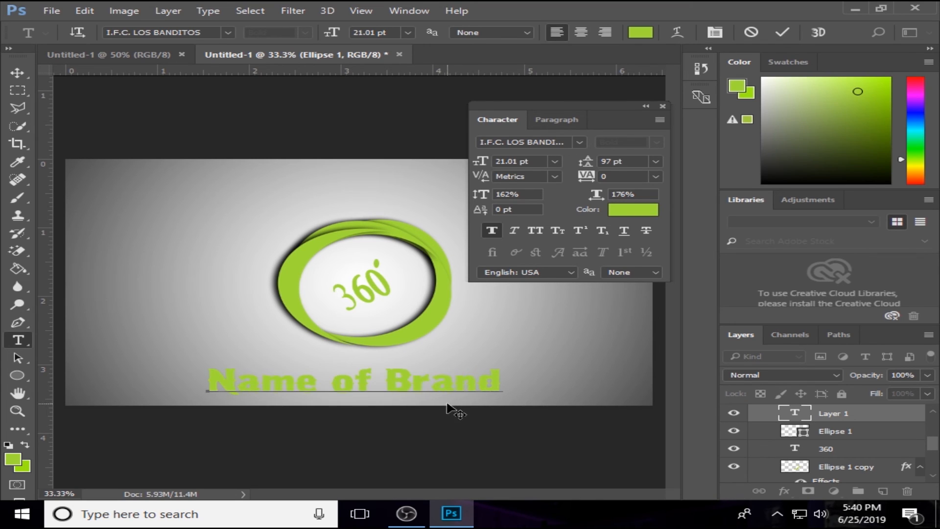
left_click_drag(451, 404, 471, 399)
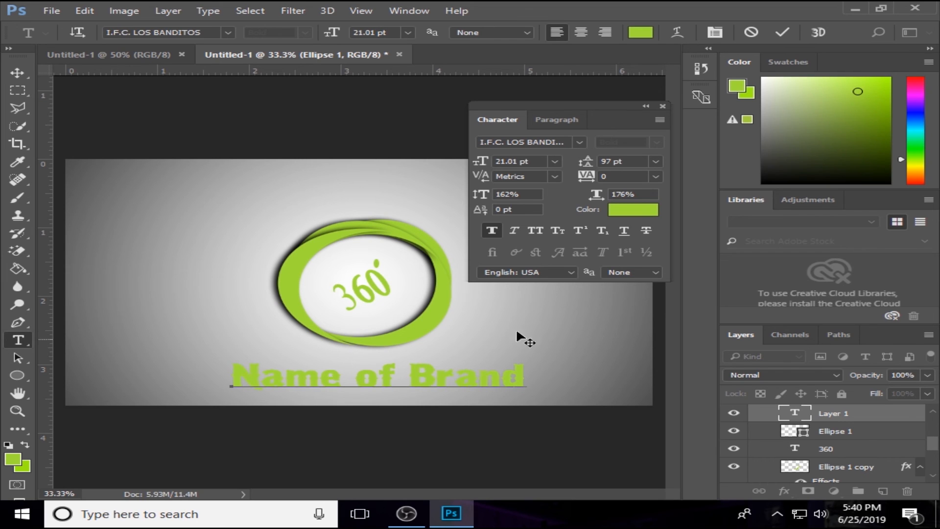
left_click(662, 106)
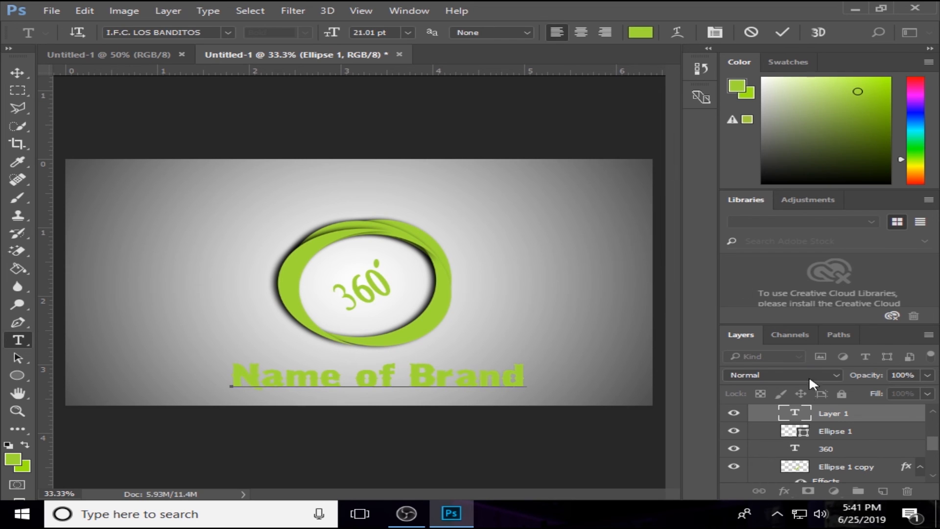
Commit the Name of Brand text and apply a Drop Shadow layer style to it with the default settings
left_click(850, 416)
right_click(853, 410)
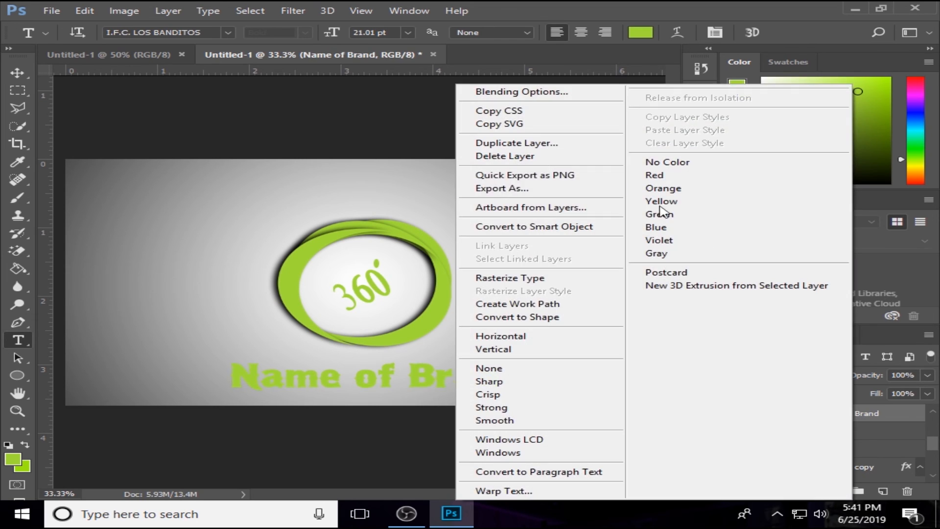
left_click(514, 92)
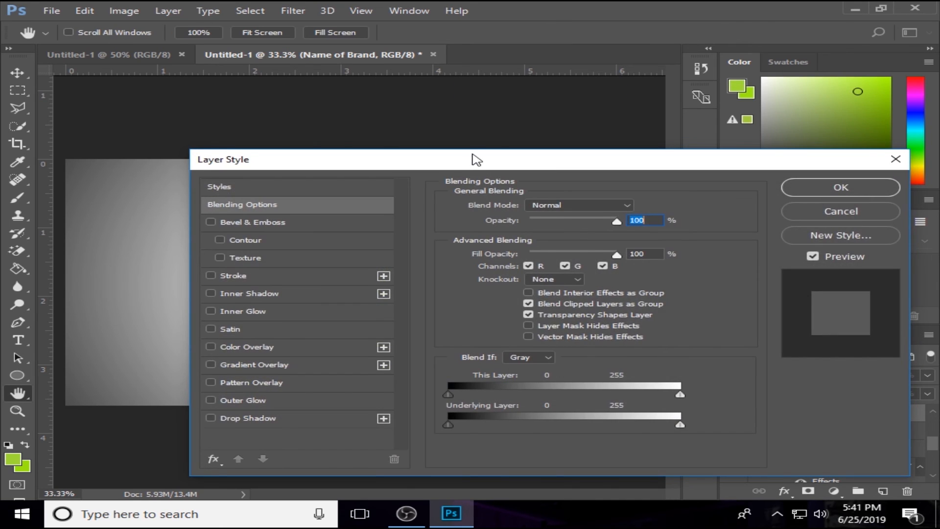
left_click_drag(474, 158, 874, 167)
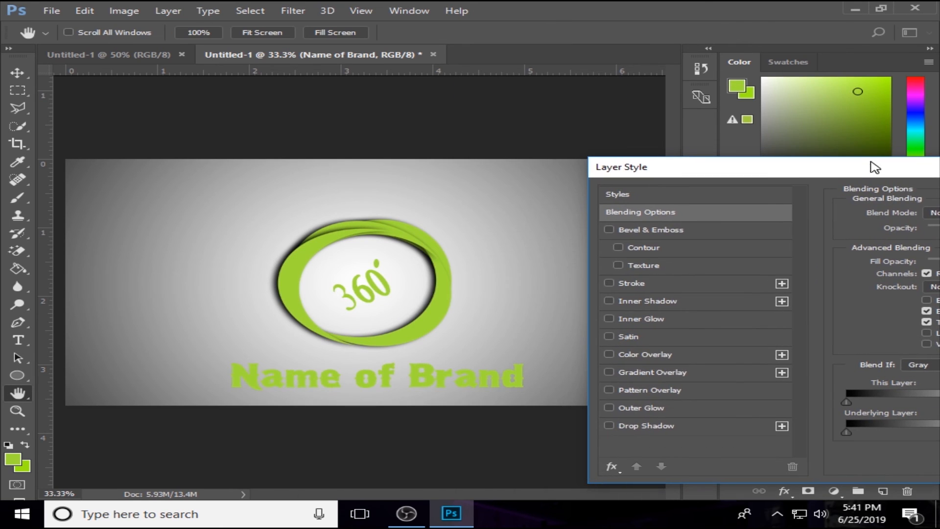
left_click(609, 425)
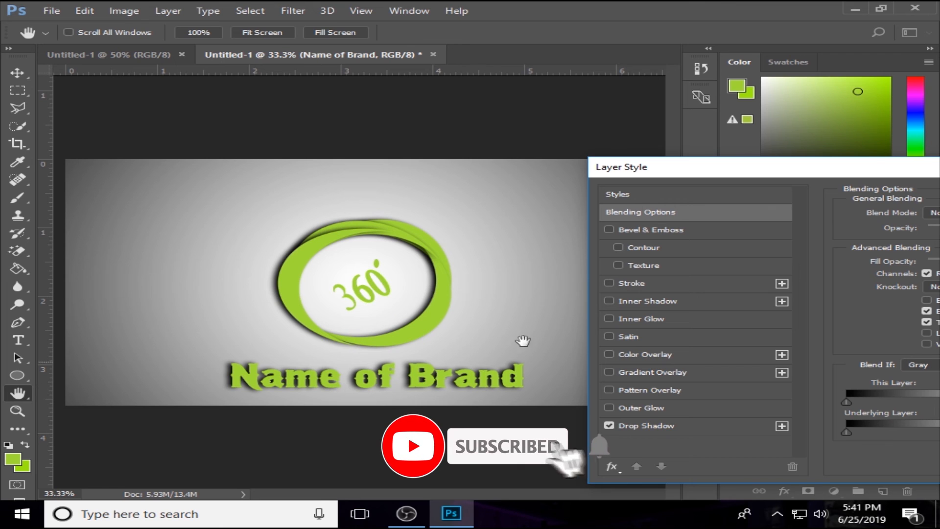
left_click_drag(713, 166, 248, 175)
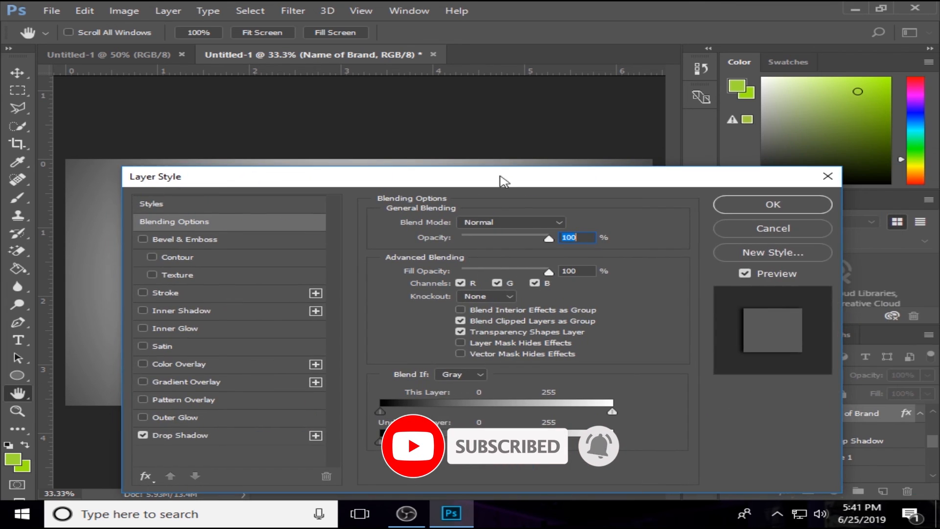
left_click(804, 204)
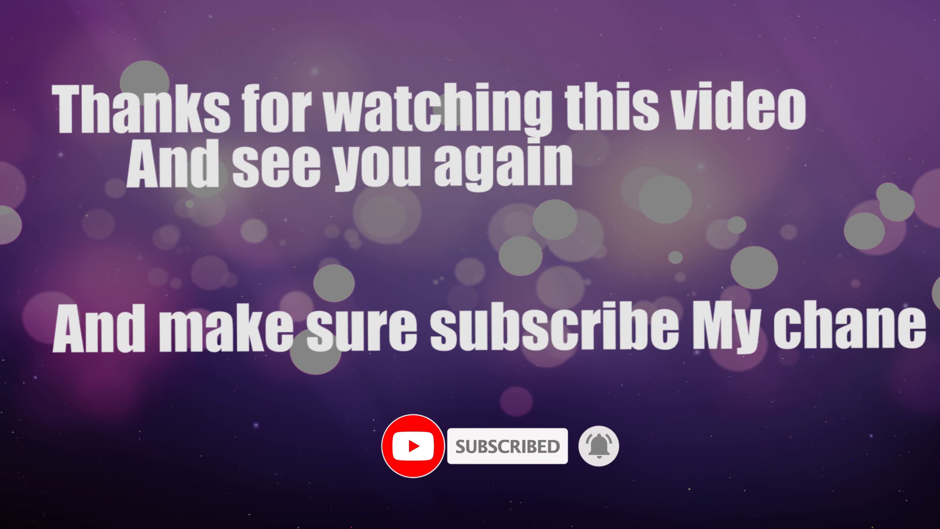